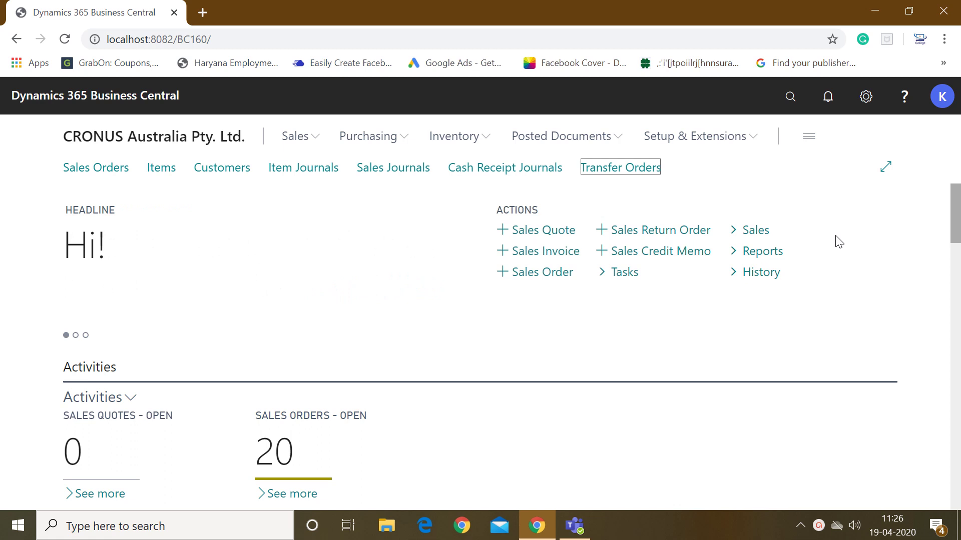
# Search for the item tracking setup and open the Item Tracking Codes list
pyautogui.click(791, 98)
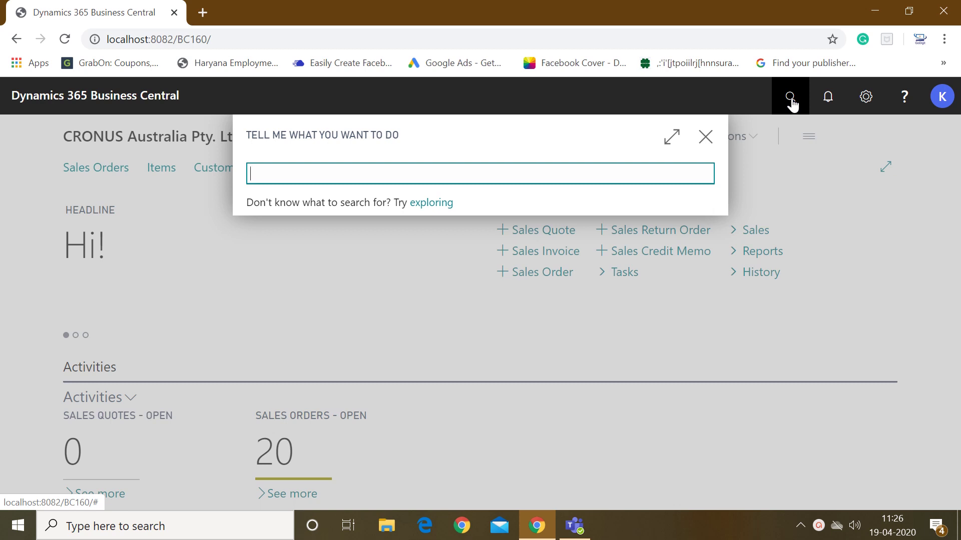
pyautogui.write('item tra')
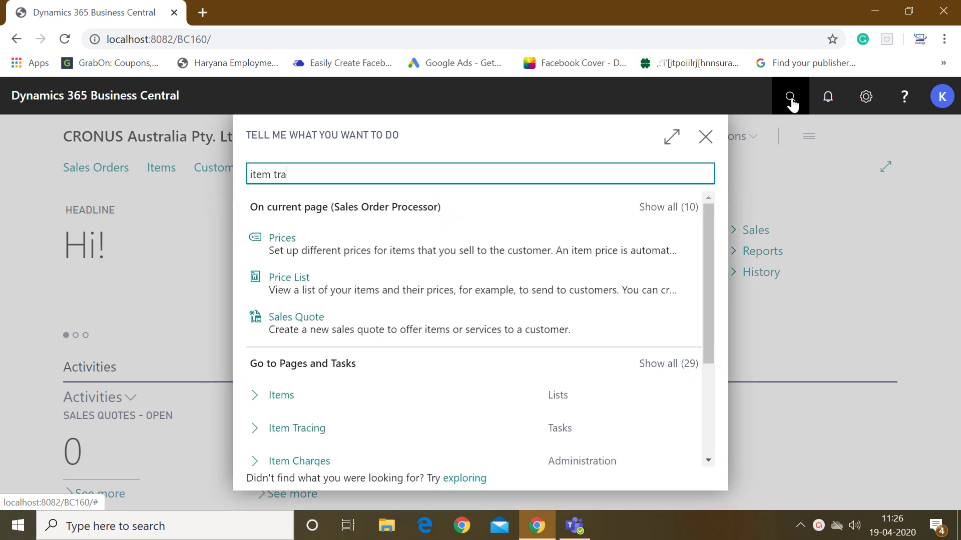
pyautogui.write('ckin')
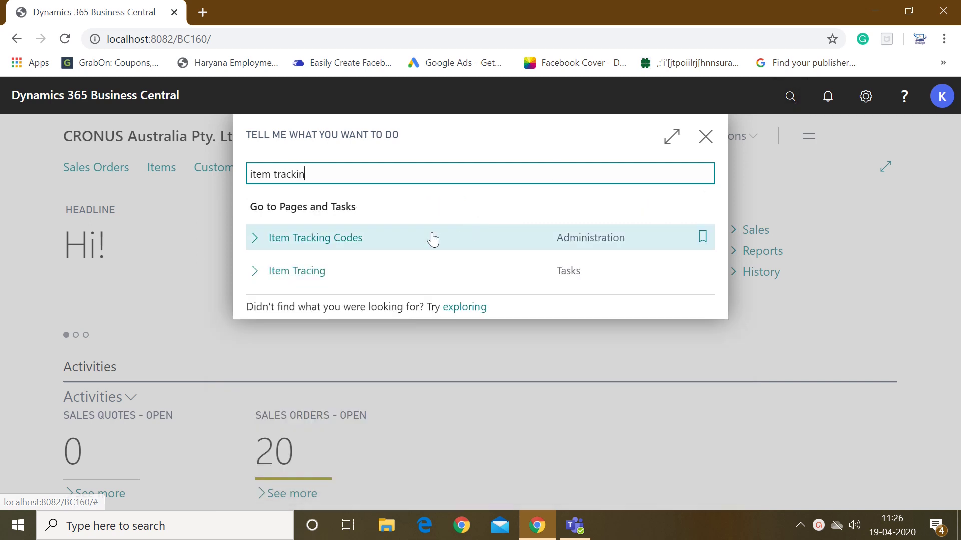
pyautogui.click(344, 238)
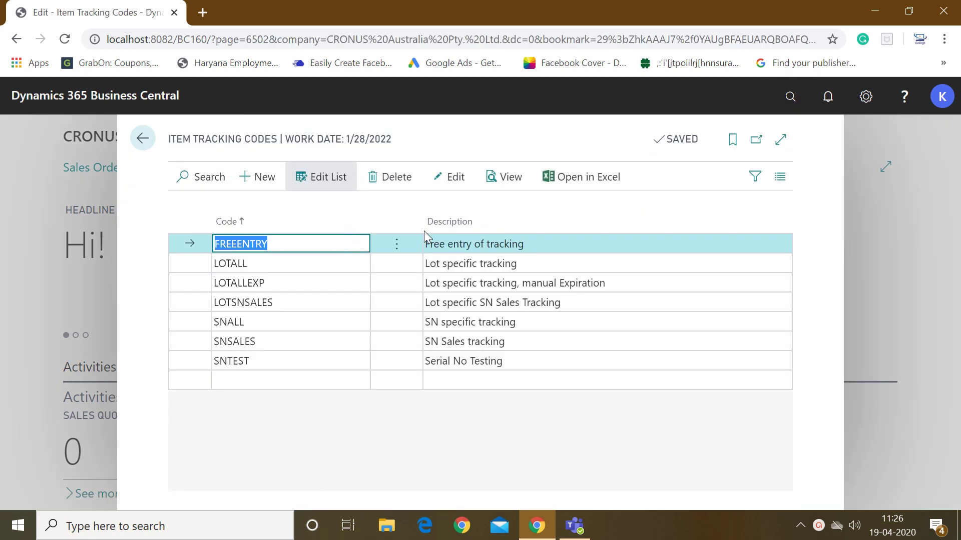
# Create a new item tracking code SERTEST with the description "Serial No Wise Testing"
pyautogui.click(264, 179)
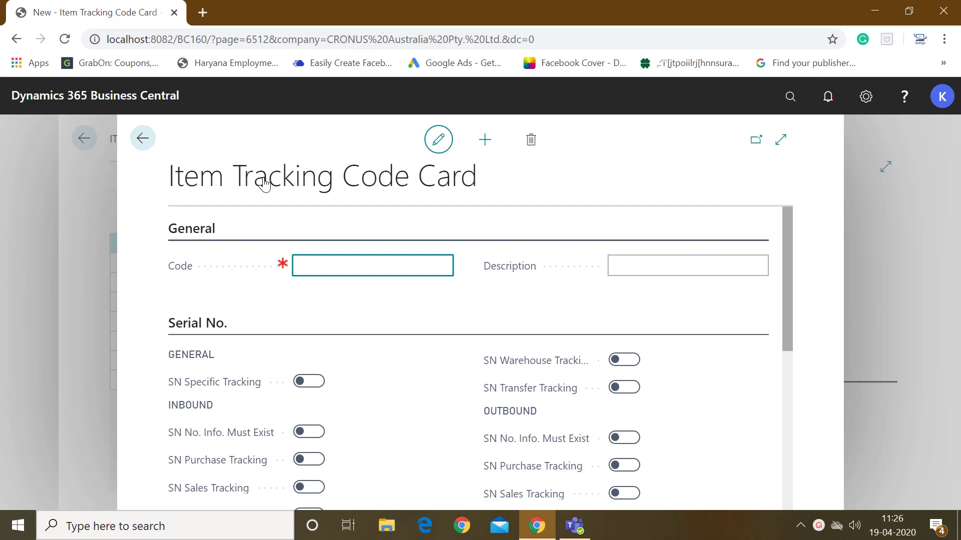
pyautogui.write('SerTest')
pyautogui.press('Tab')
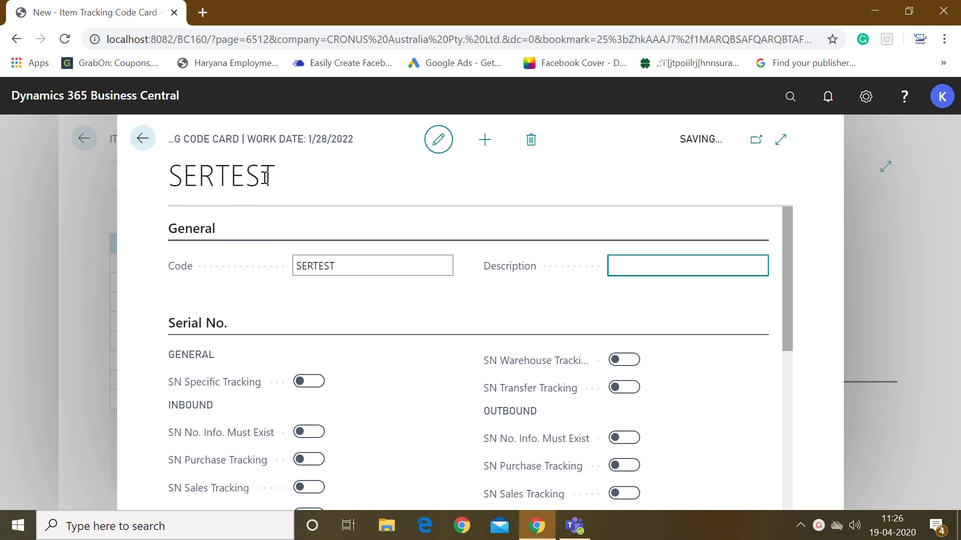
pyautogui.write('Serial No')
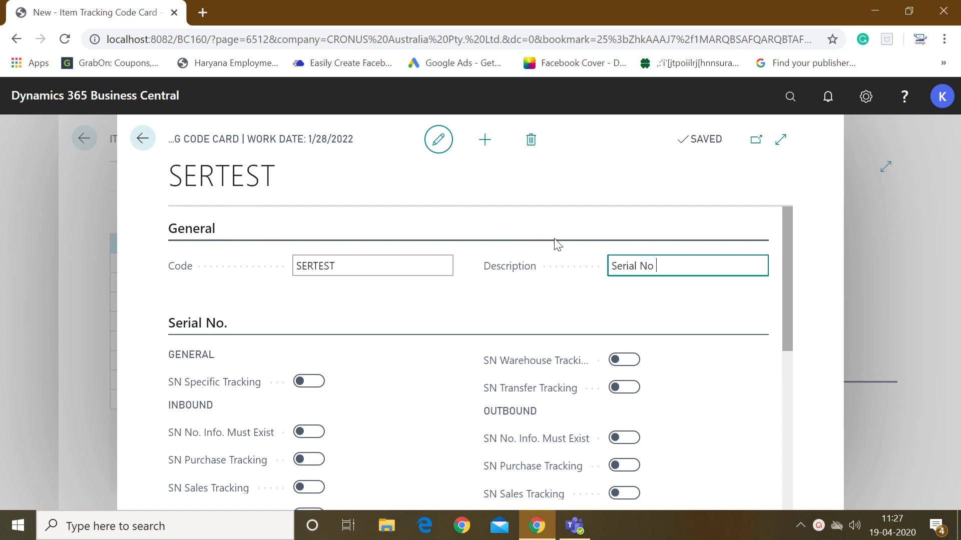
pyautogui.write(' Wise Testing')
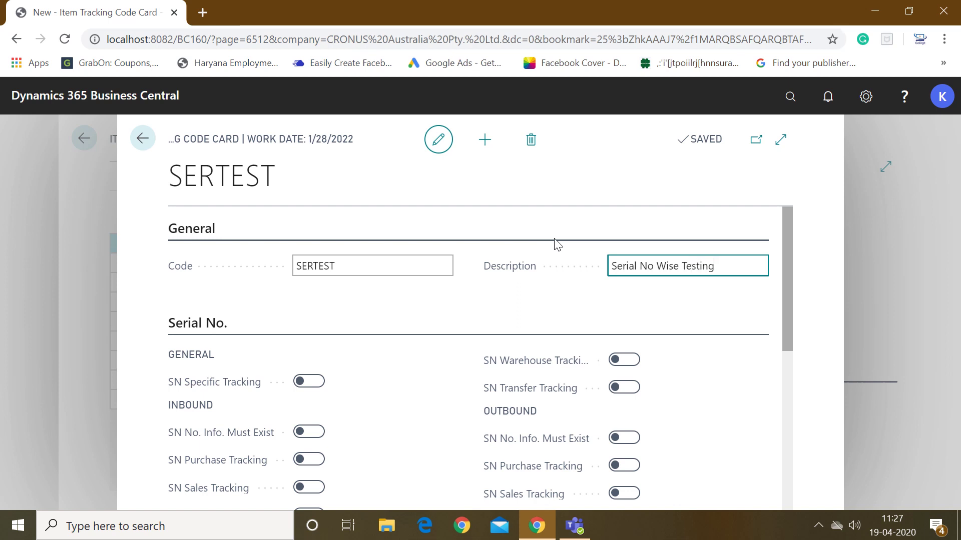
pyautogui.press('Tab')
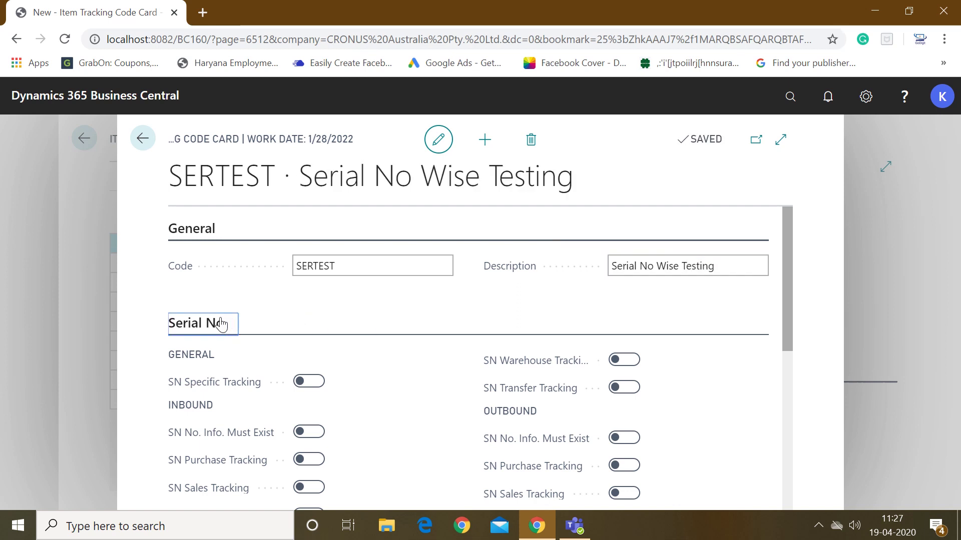
# Enable SN Specific Tracking for the SERTEST code, review the serial number options, and return to the home page
pyautogui.click(187, 335)
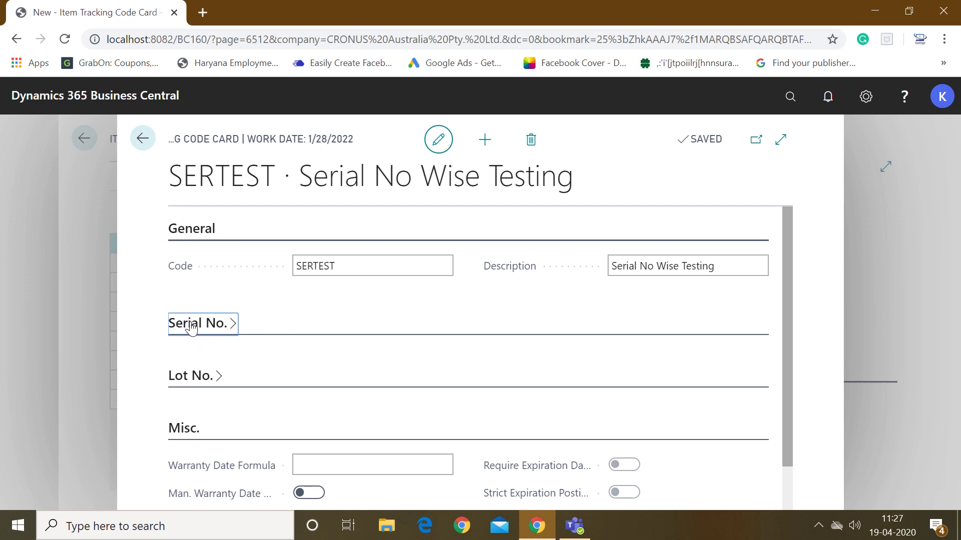
pyautogui.click(227, 334)
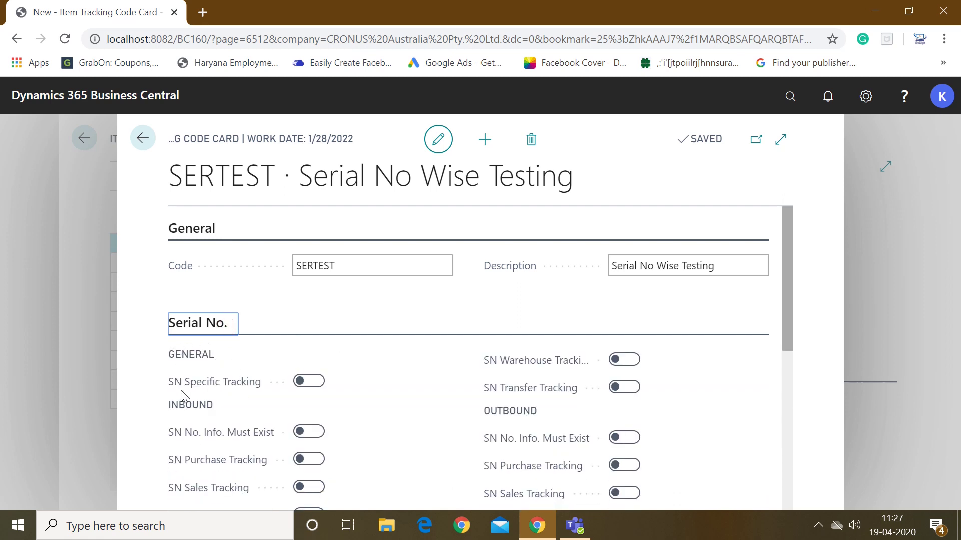
pyautogui.click(317, 383)
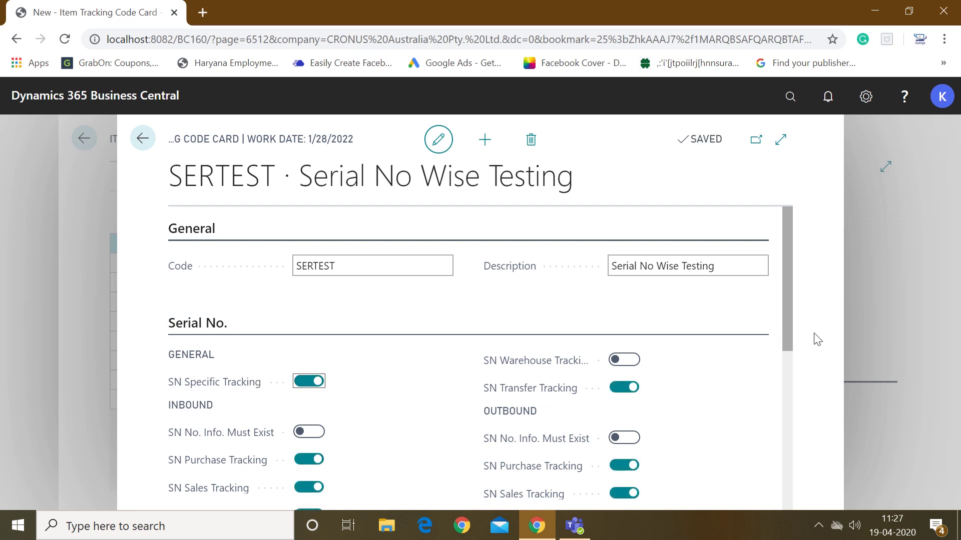
pyautogui.moveTo(788, 297); pyautogui.dragTo(792, 356)
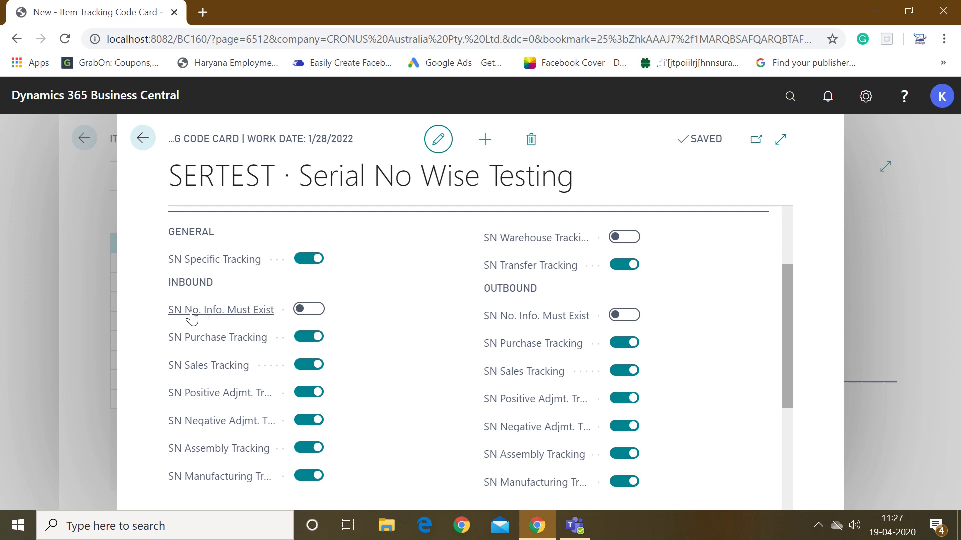
pyautogui.click(177, 317)
pyautogui.moveTo(526, 245)
pyautogui.click(142, 141)
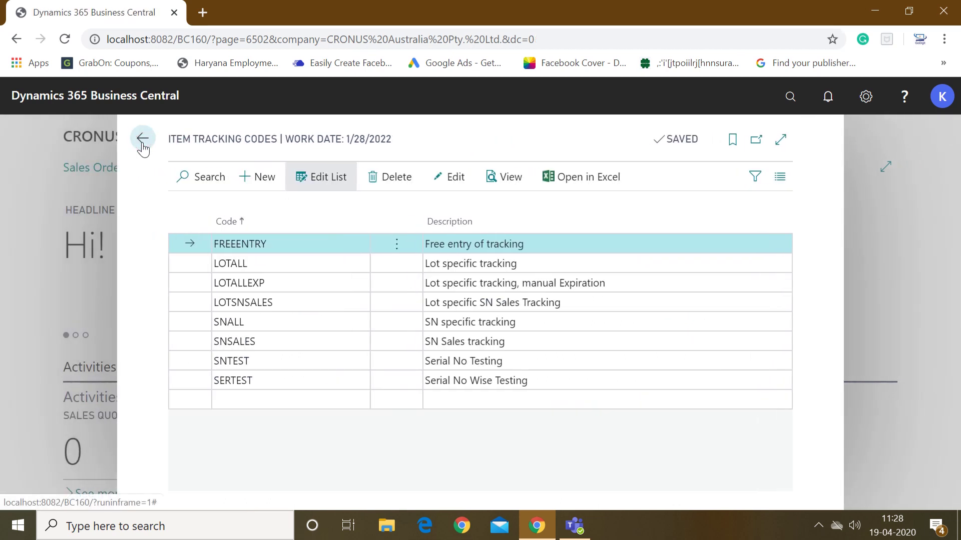
pyautogui.click(143, 140)
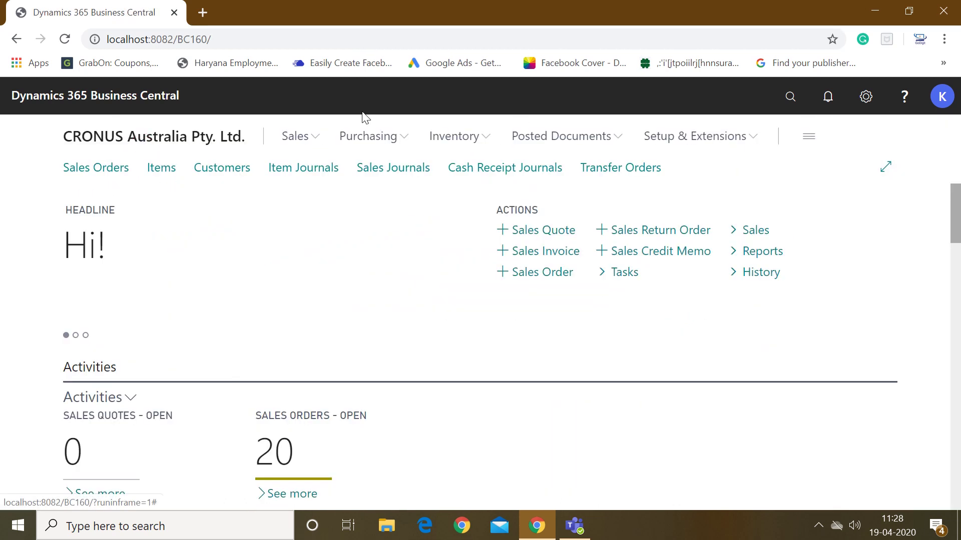
# Find item 70062 in the Items list and open its item card
pyautogui.click(156, 168)
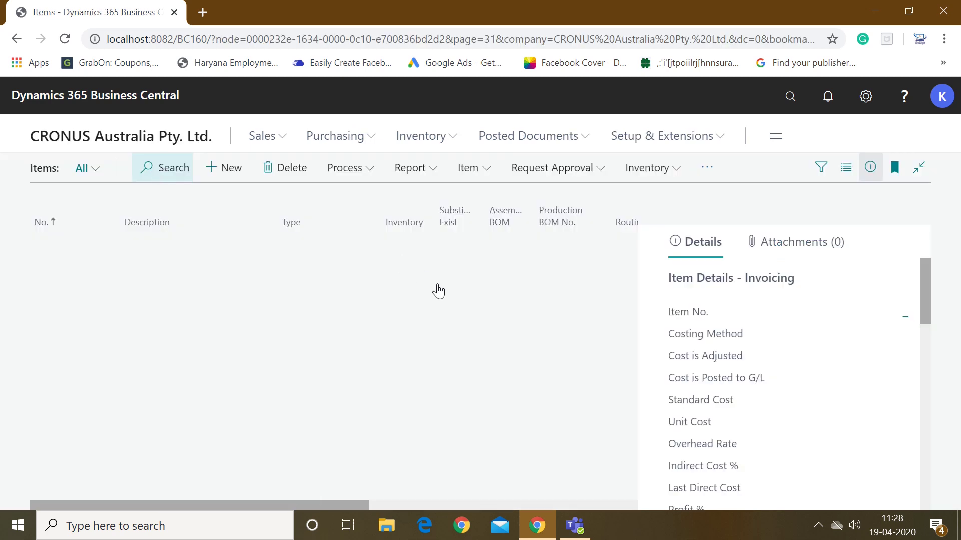
pyautogui.click(164, 168)
pyautogui.write('70062')
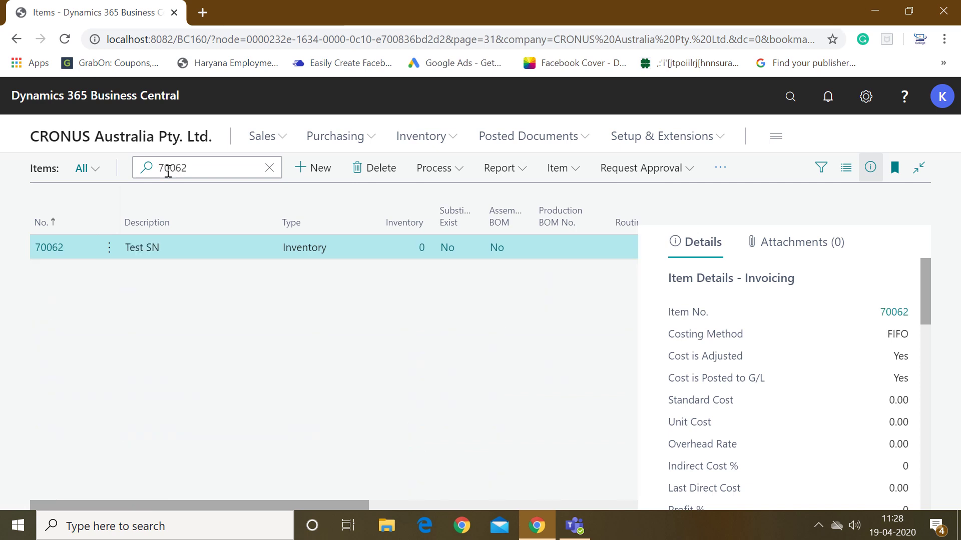
pyautogui.click(49, 246)
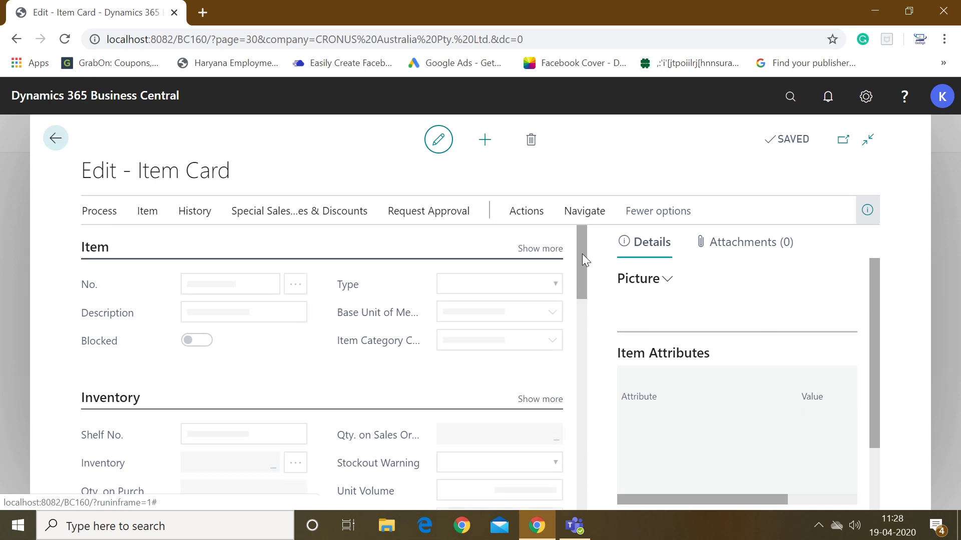
# Set the Item Tracking Code of item 70062 to SERTEST
pyautogui.moveTo(582, 259); pyautogui.dragTo(579, 432)
pyautogui.click(242, 420)
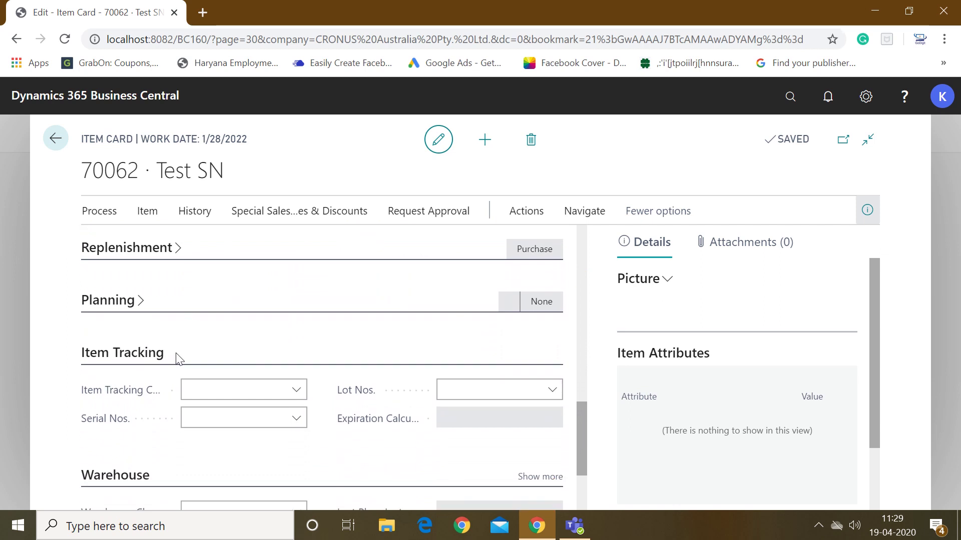
pyautogui.click(231, 391)
pyautogui.write('seri')
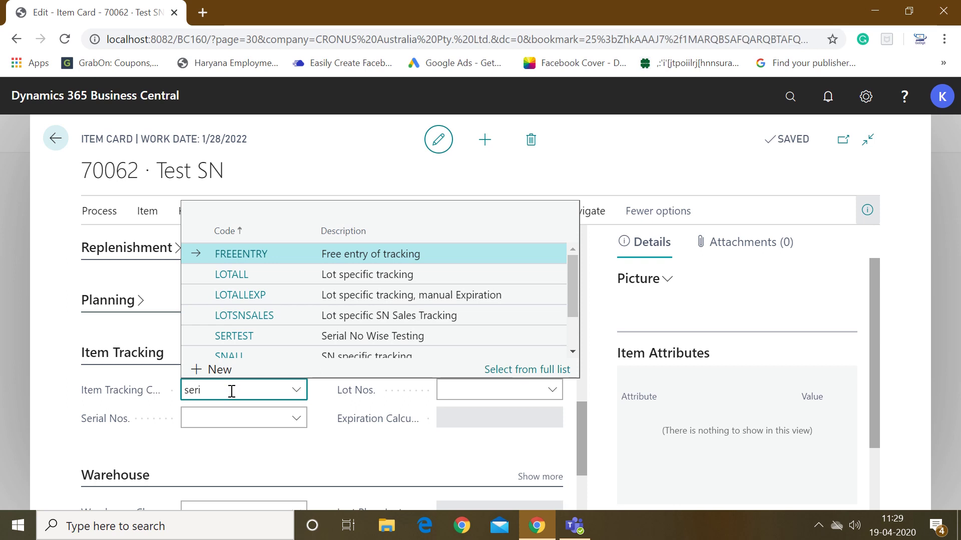
pyautogui.press('Down')
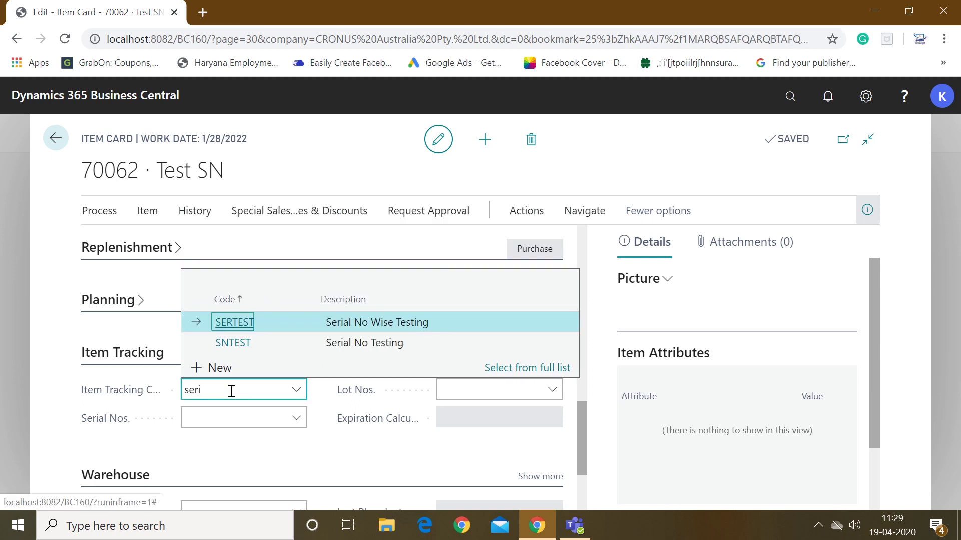
pyautogui.press('Return')
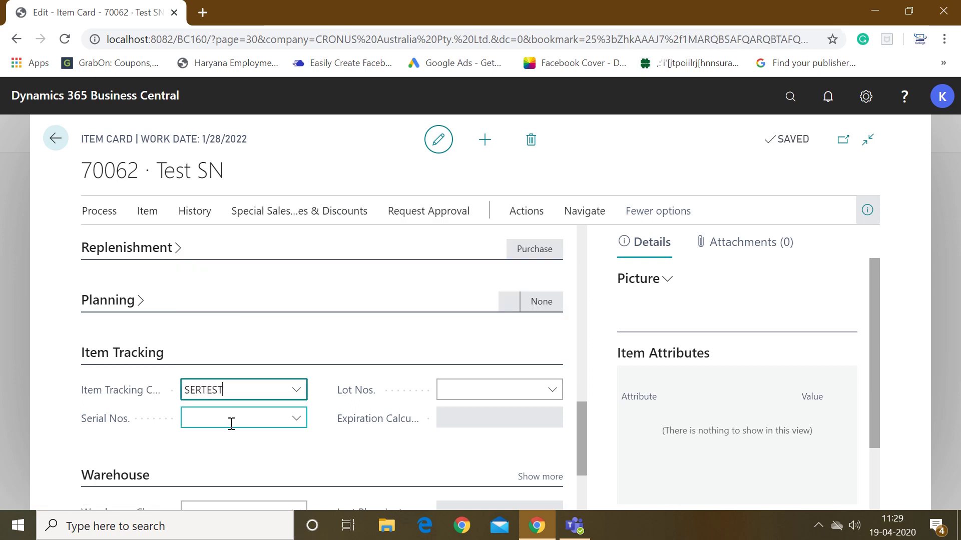
# Look at the number series available for the item's Serial Nos. field without choosing one
pyautogui.click(232, 424)
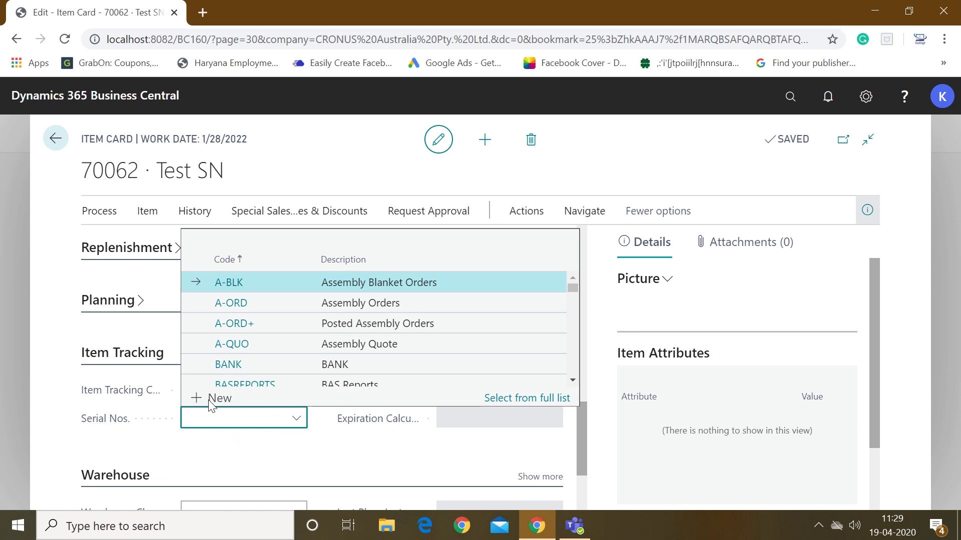
pyautogui.click(476, 430)
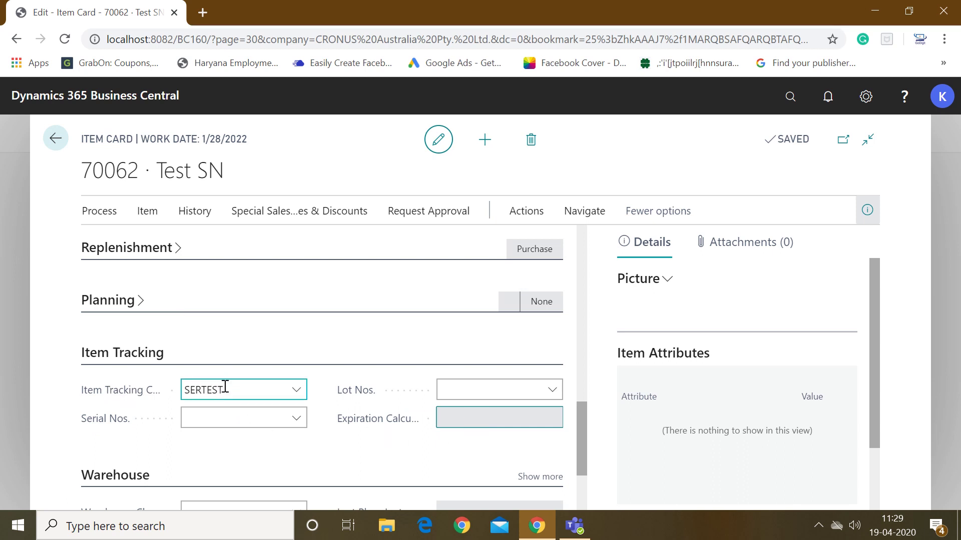
pyautogui.click(214, 419)
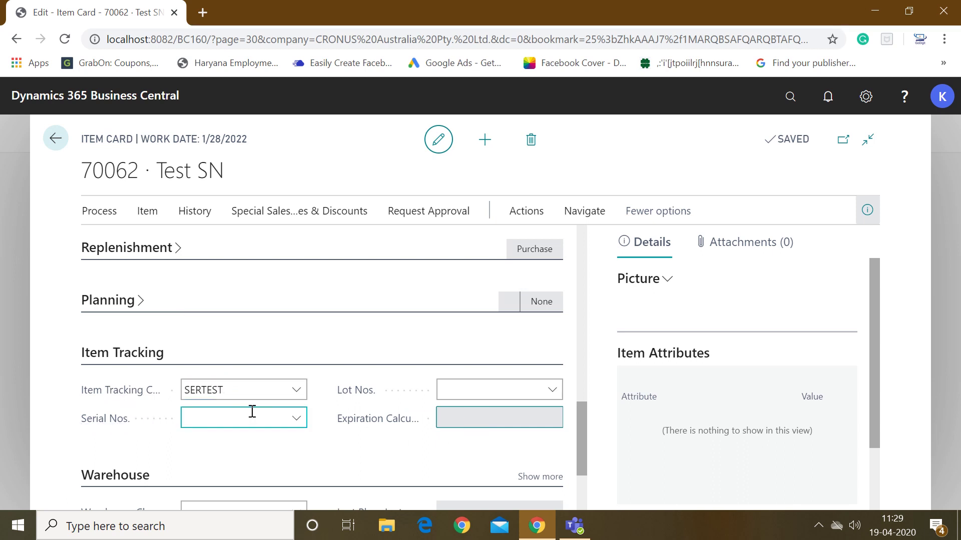
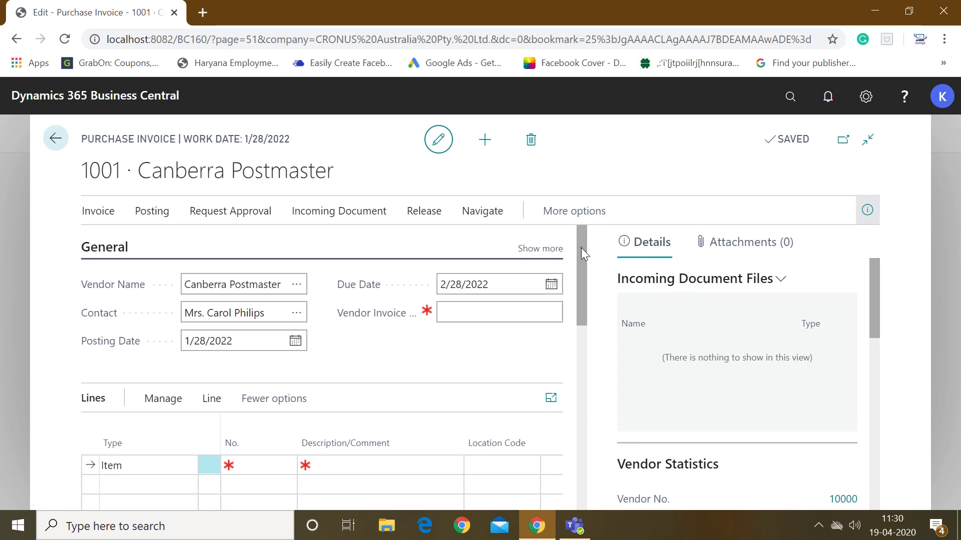
# Add item 70062 to the first line of the Canberra Postmaster purchase invoice
pyautogui.moveTo(581, 248); pyautogui.dragTo(574, 307)
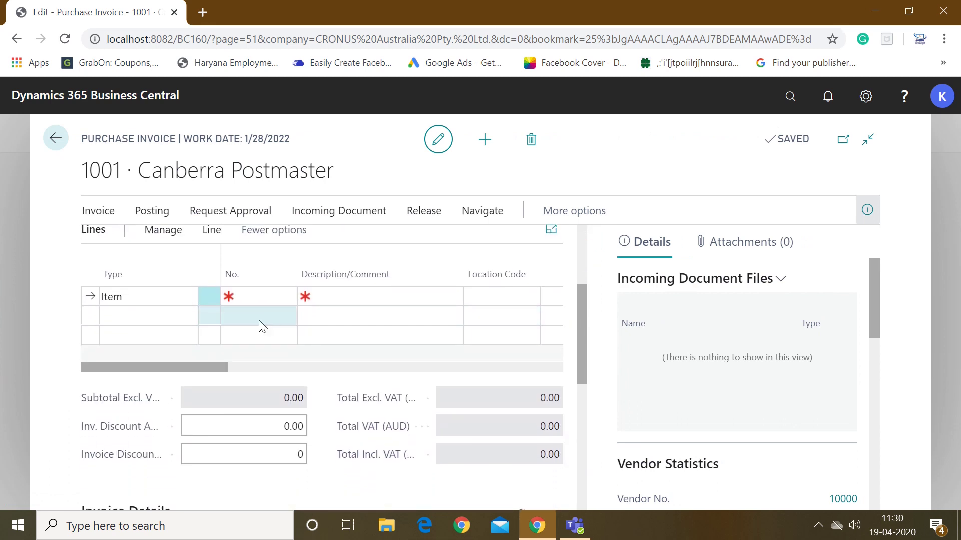
pyautogui.click(246, 297)
pyautogui.write('700')
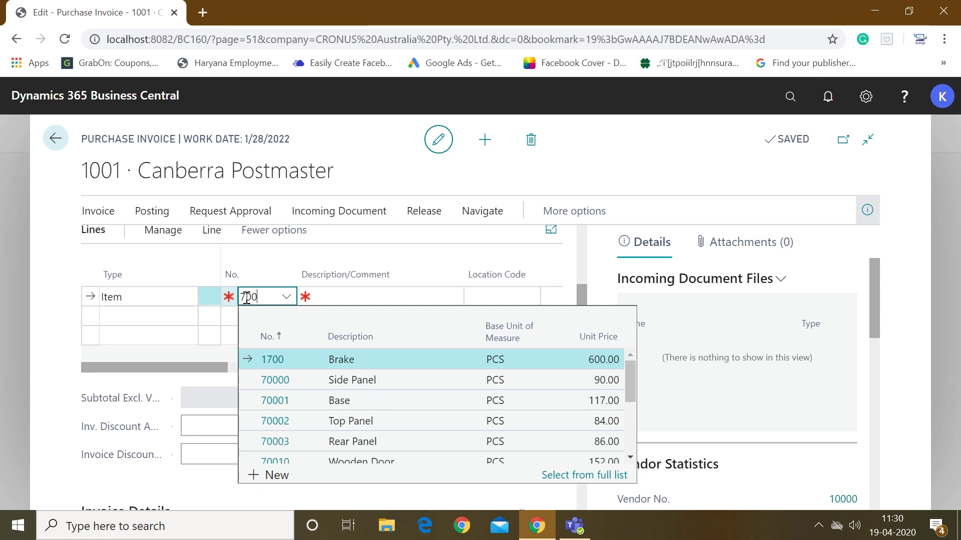
pyautogui.write('62')
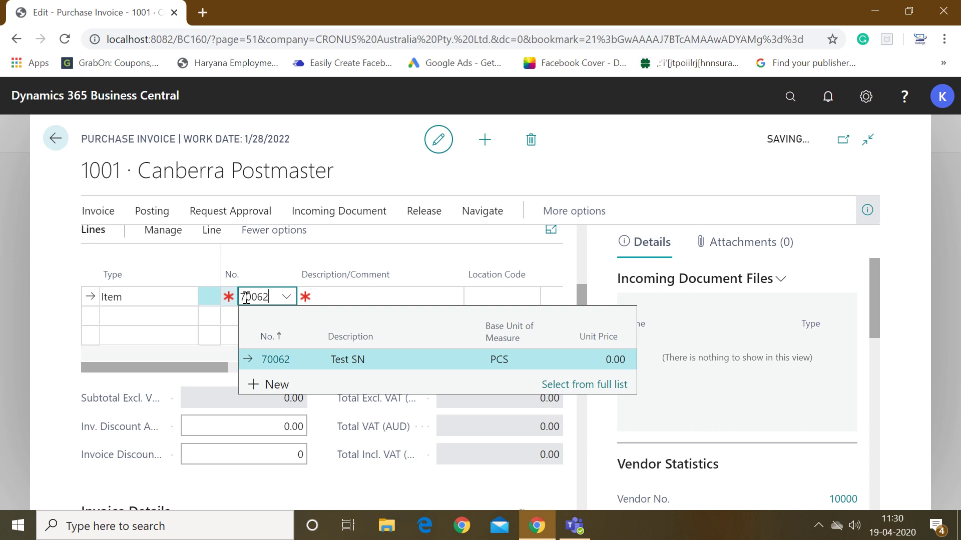
pyautogui.press('Return')
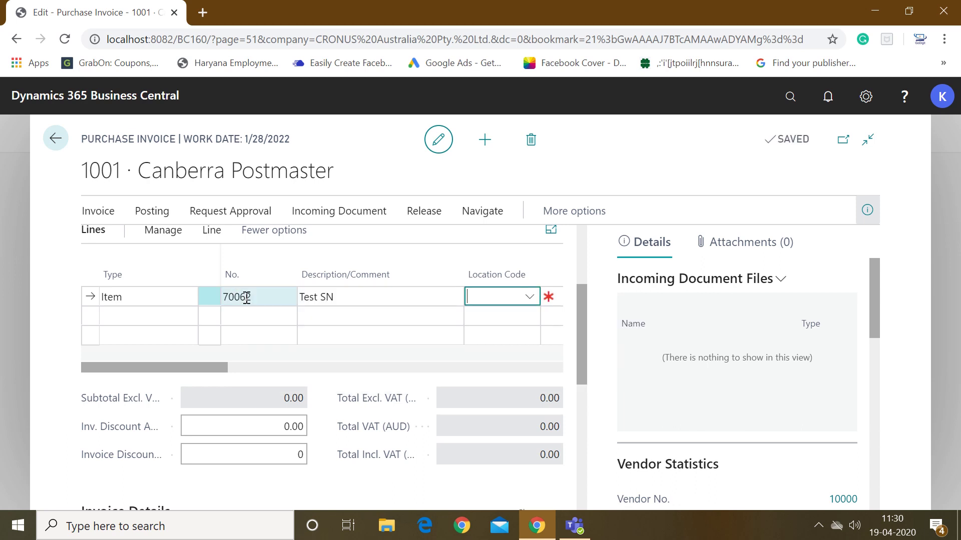
# Set the invoice line's quantity to 5 PCS and its direct unit cost excluding VAT to 100, leaving the location code blank
pyautogui.press('Return')
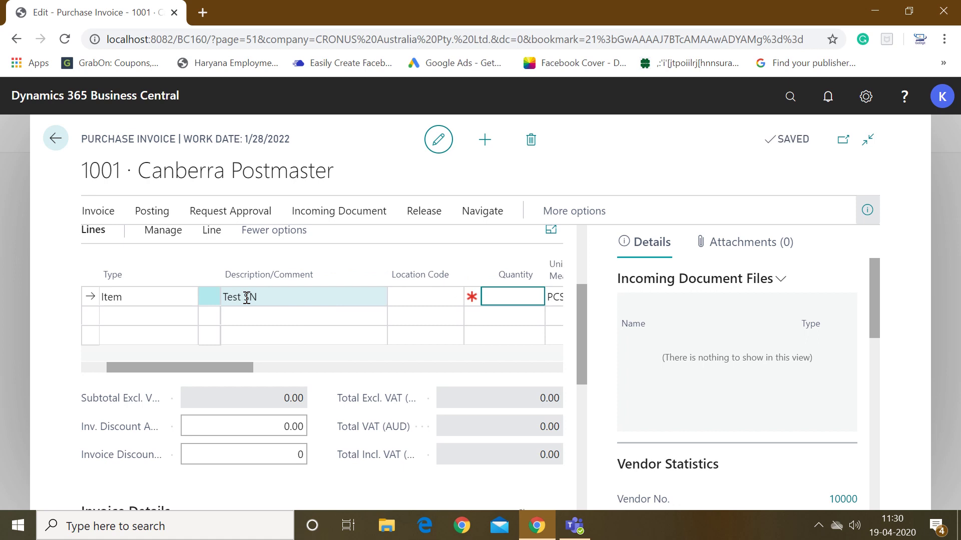
pyautogui.press('Return')
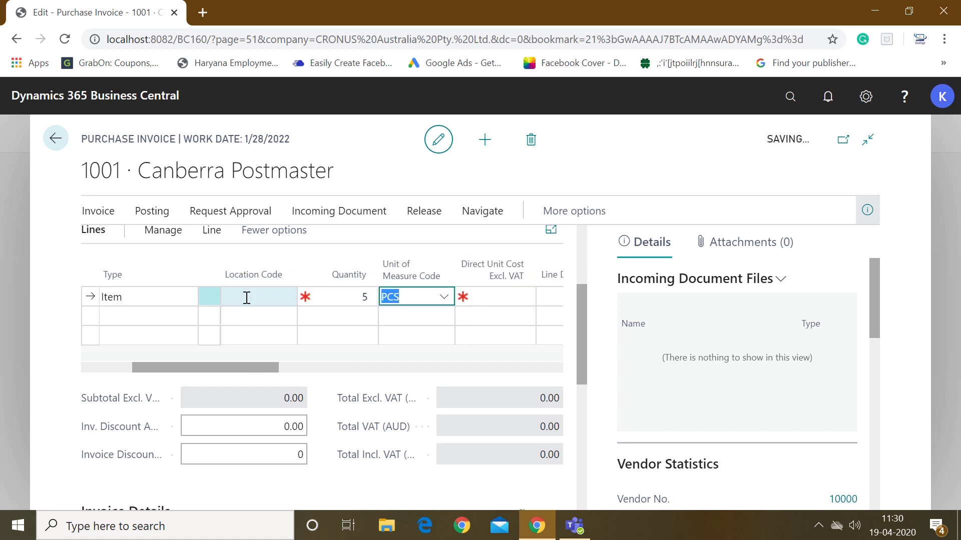
pyautogui.press('Return')
pyautogui.write('100')
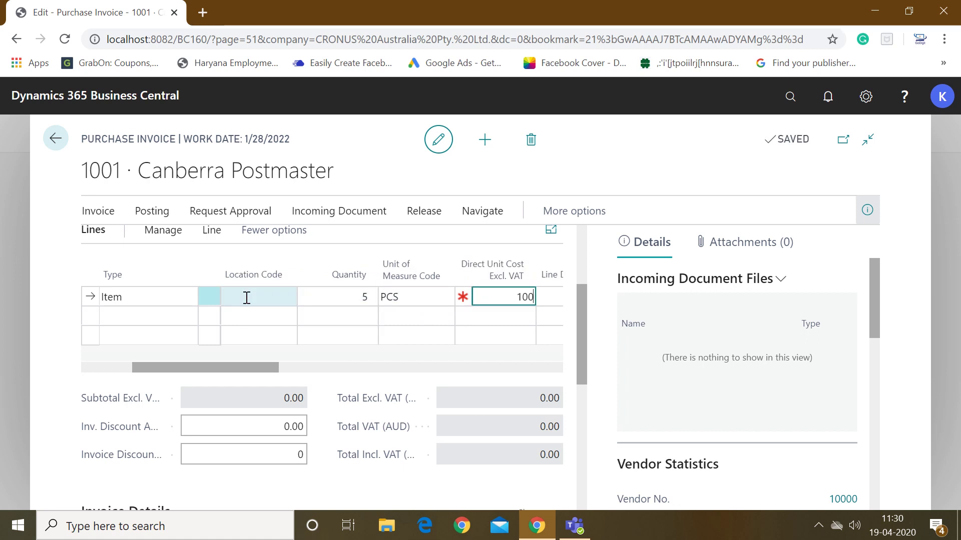
pyautogui.press('Return')
pyautogui.click(247, 298)
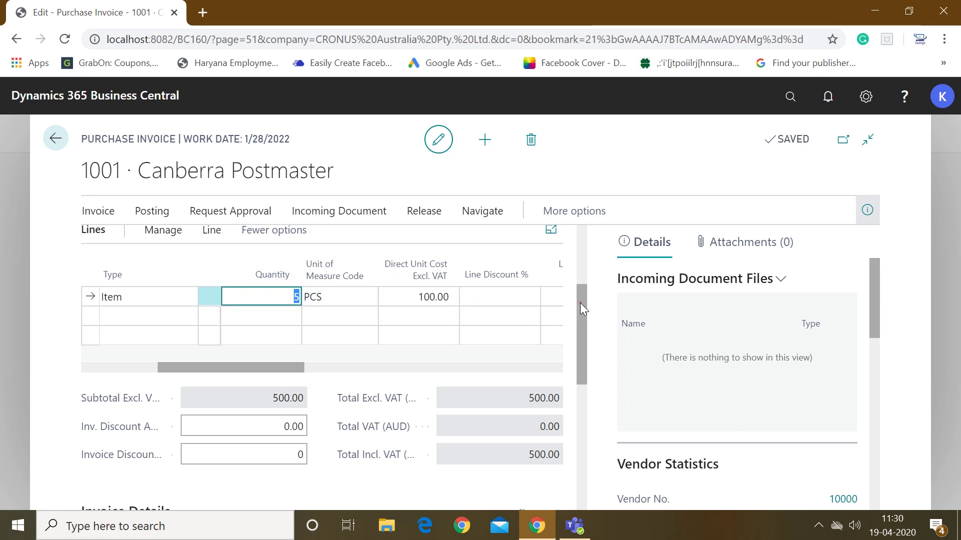
pyautogui.moveTo(581, 302); pyautogui.dragTo(581, 277)
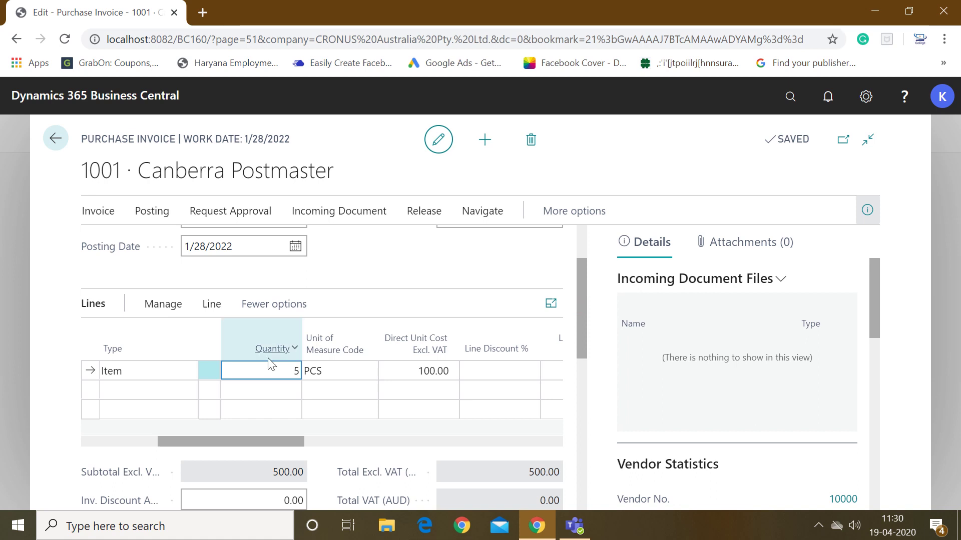
# Open the item tracking lines for the item 70062 line of the purchase invoice
pyautogui.moveTo(166, 352)
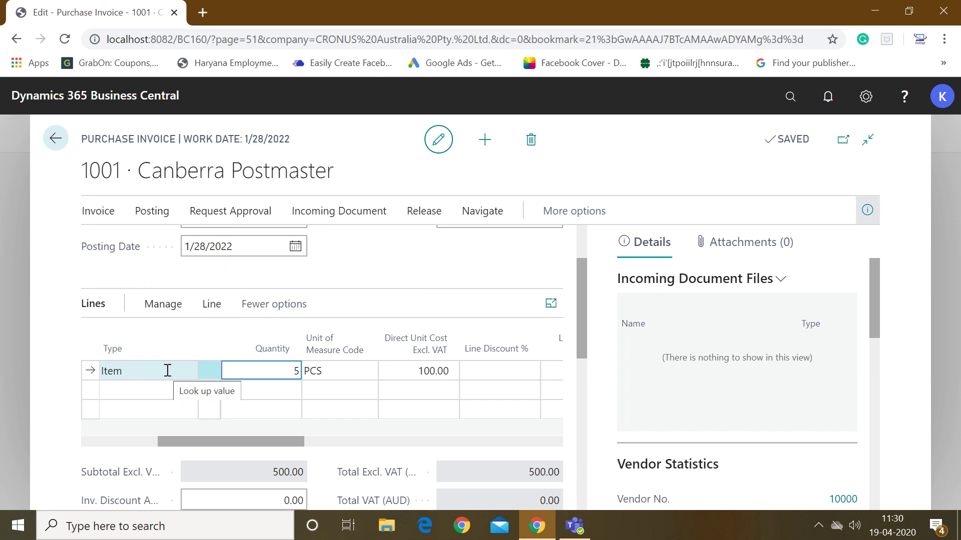
pyautogui.click(212, 305)
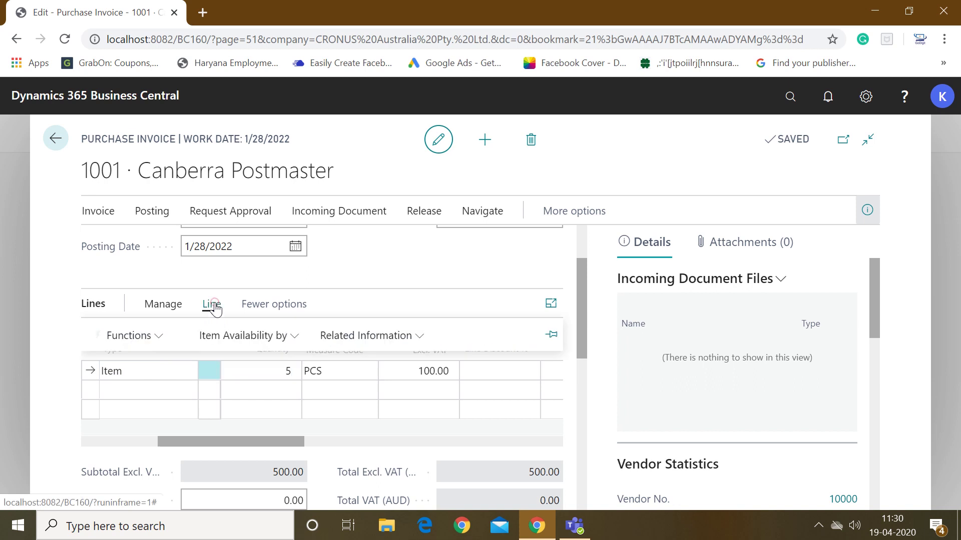
pyautogui.click(159, 336)
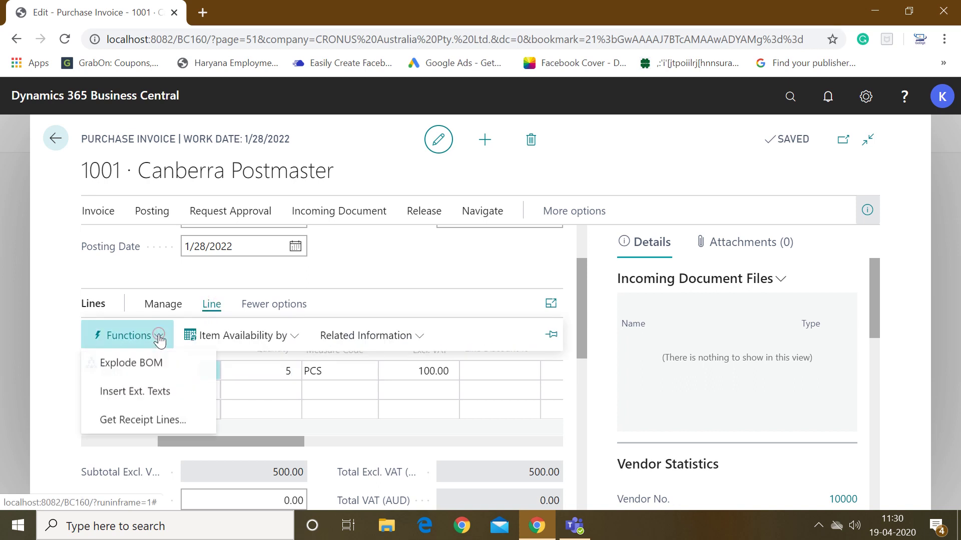
pyautogui.click(400, 334)
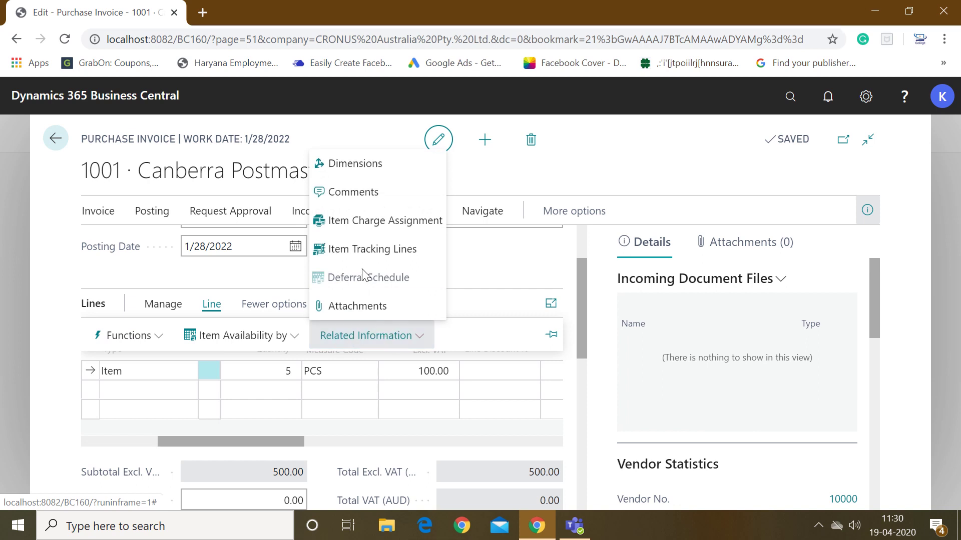
pyautogui.click(360, 251)
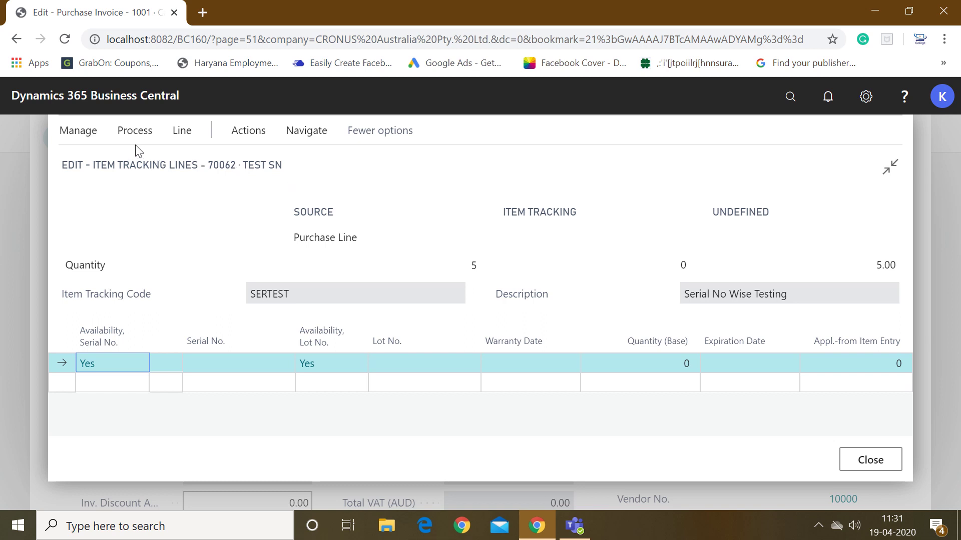
# Create 5 customized serial numbers for the item, starting at S-00-0001 with an increment of 1
pyautogui.click(93, 138)
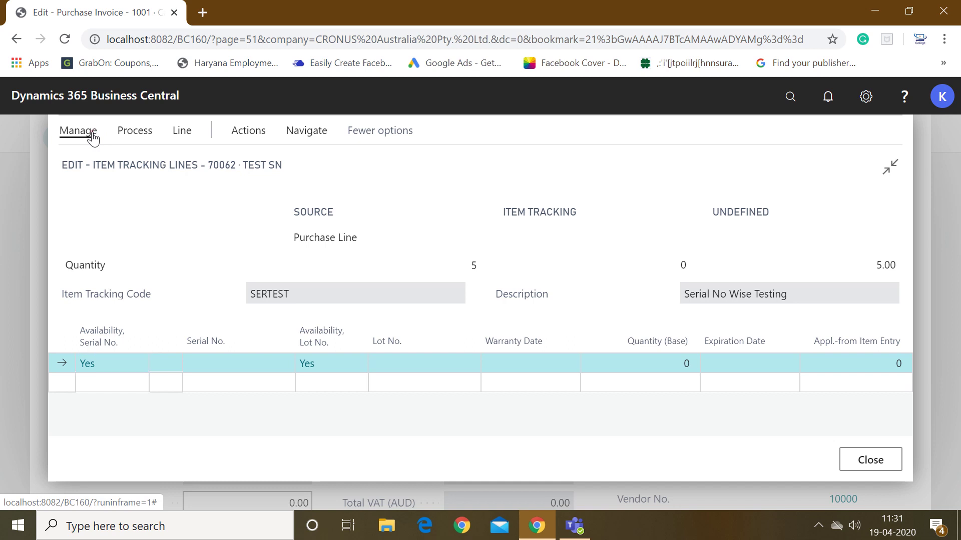
pyautogui.click(136, 135)
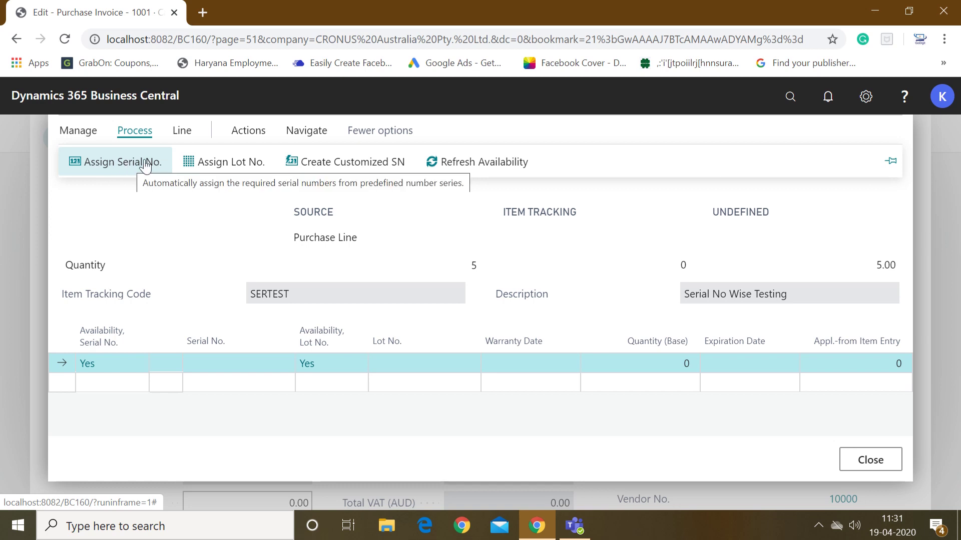
pyautogui.click(345, 168)
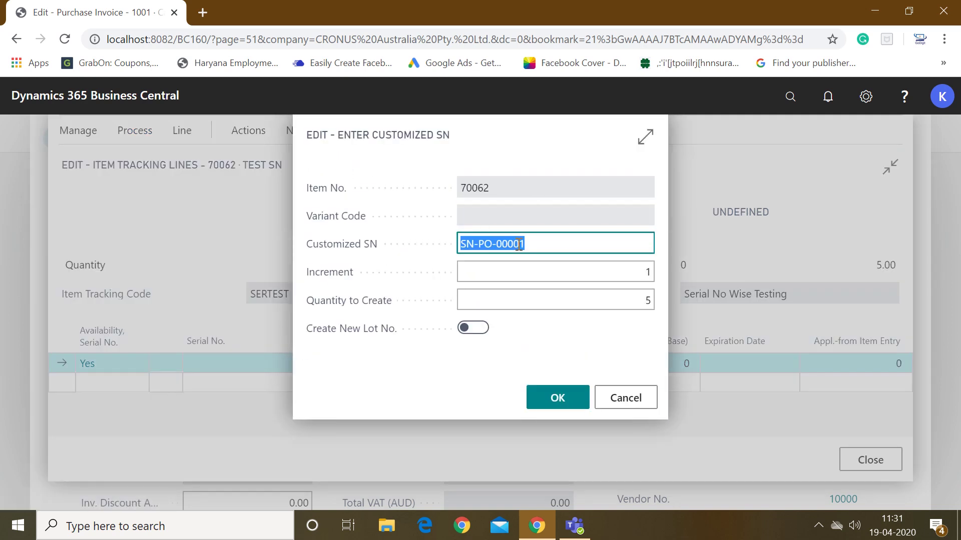
pyautogui.click(546, 245)
pyautogui.press('BackSpace')
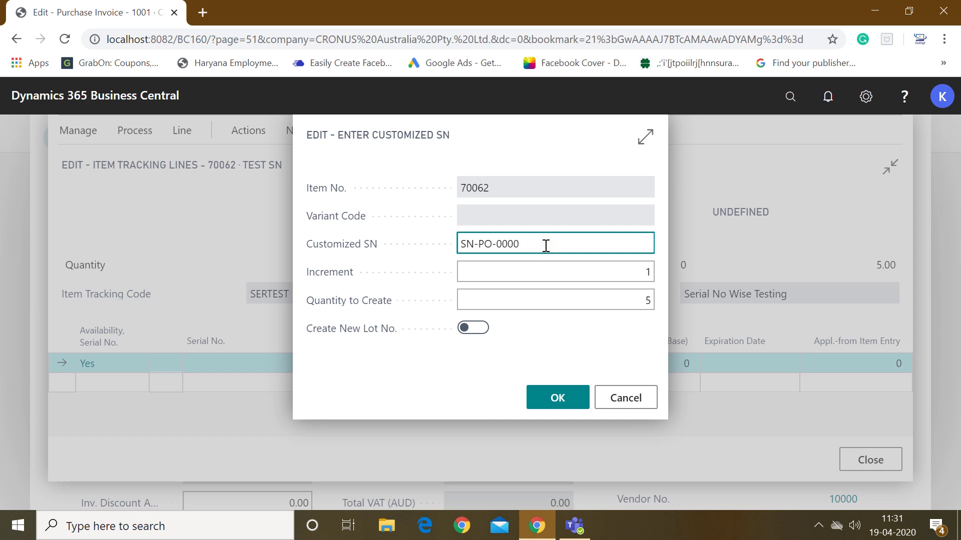
pyautogui.press('BackSpace')
pyautogui.press('BackSpace')
pyautogui.press('BackSpace')
pyautogui.press('BackSpace')
pyautogui.press('Tab')
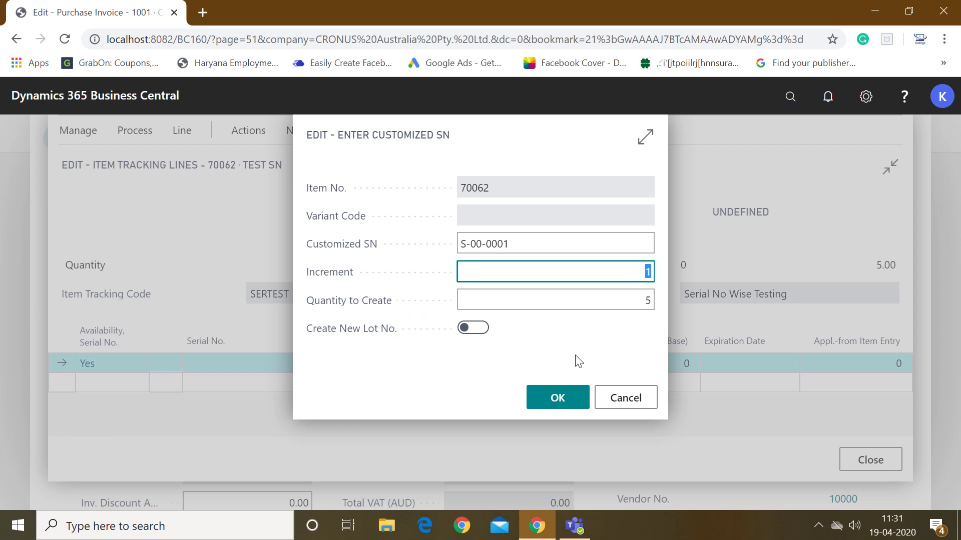
pyautogui.click(557, 398)
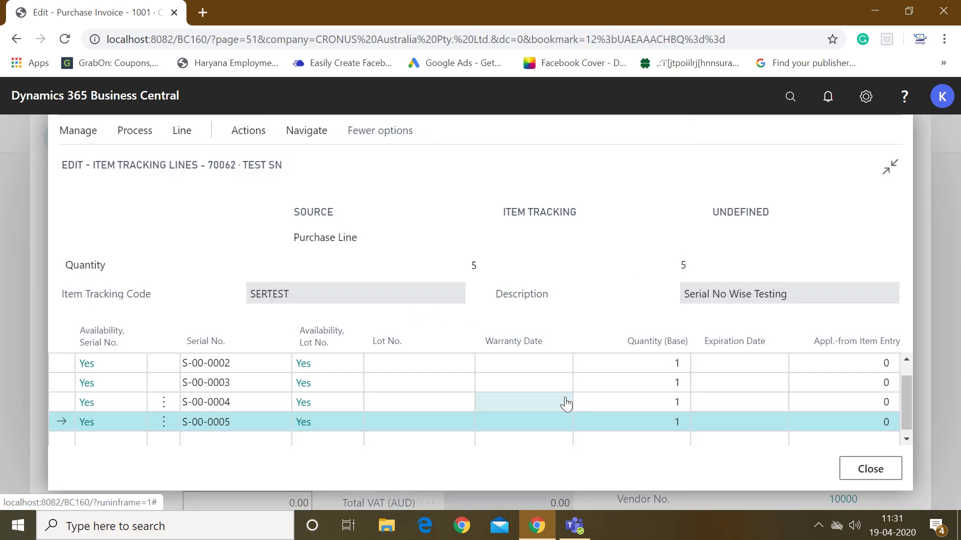
# Check the created serial number lines, leaving the lot number and warranty date blank, and close the item tracking lines
pyautogui.click(246, 406)
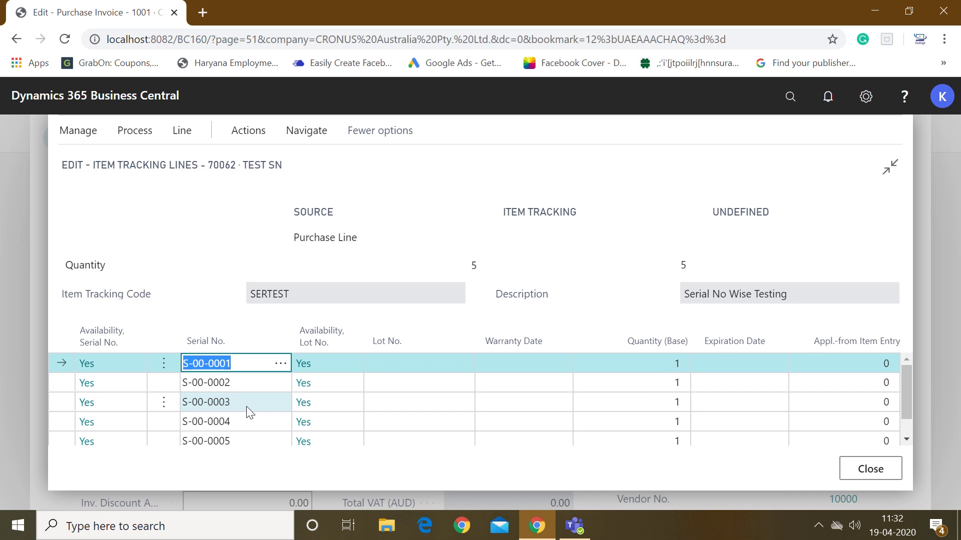
pyautogui.press('Tab')
pyautogui.press('Tab')
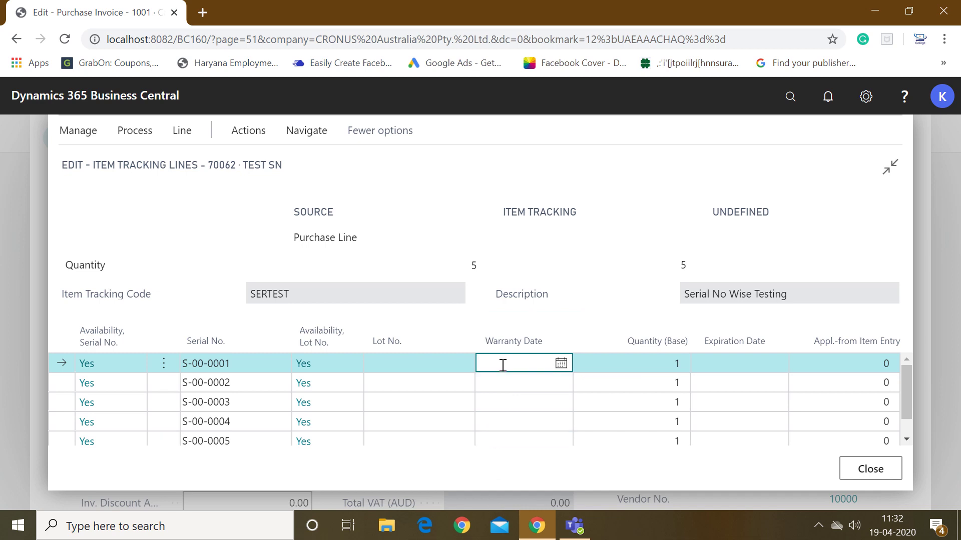
pyautogui.click(884, 475)
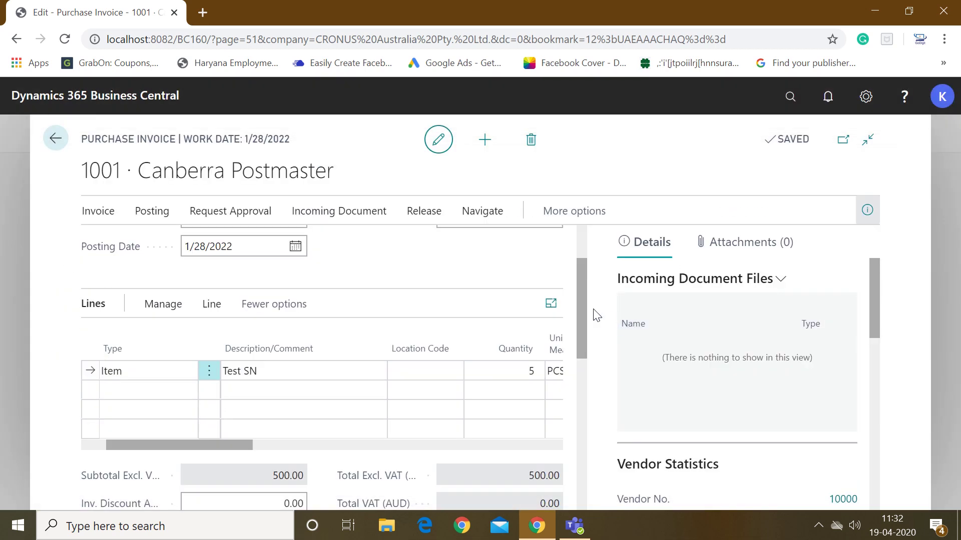
# Review the invoice line's fields from the description through the direct unit cost to the line discount
pyautogui.click(309, 371)
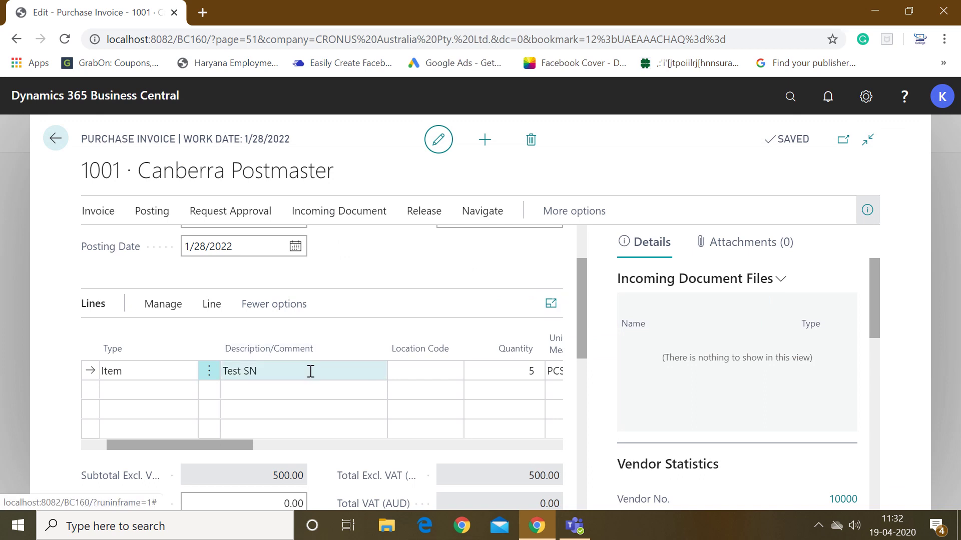
pyautogui.press('Tab')
pyautogui.press('Tab')
pyautogui.press('Tab')
pyautogui.press('Tab')
pyautogui.press('Tab')
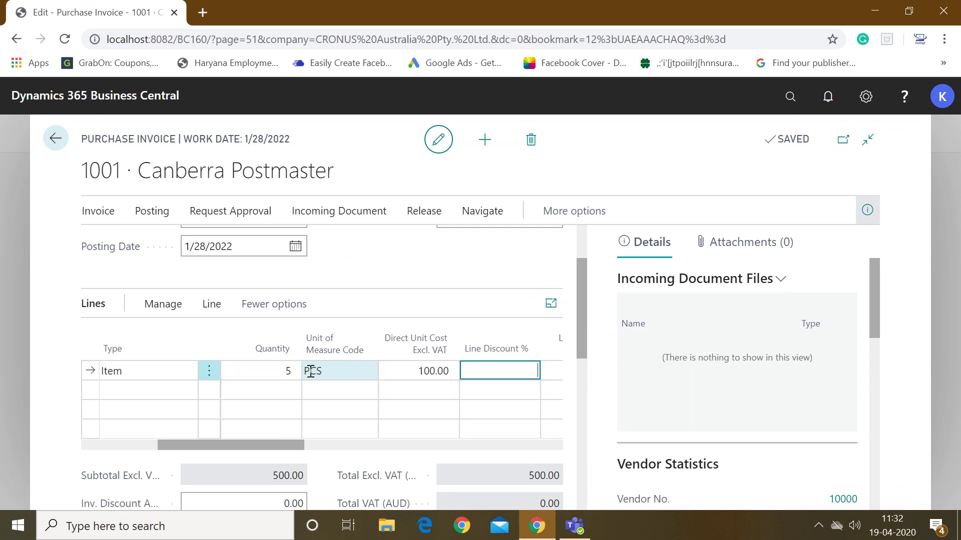
# Try to post the Canberra Postmaster purchase invoice and leave the error messages page
pyautogui.click(148, 214)
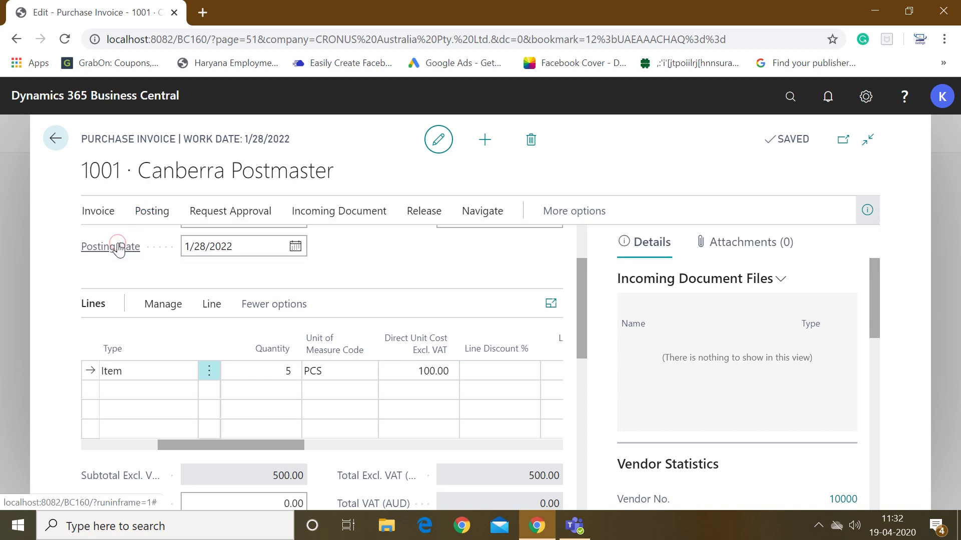
pyautogui.click(225, 247)
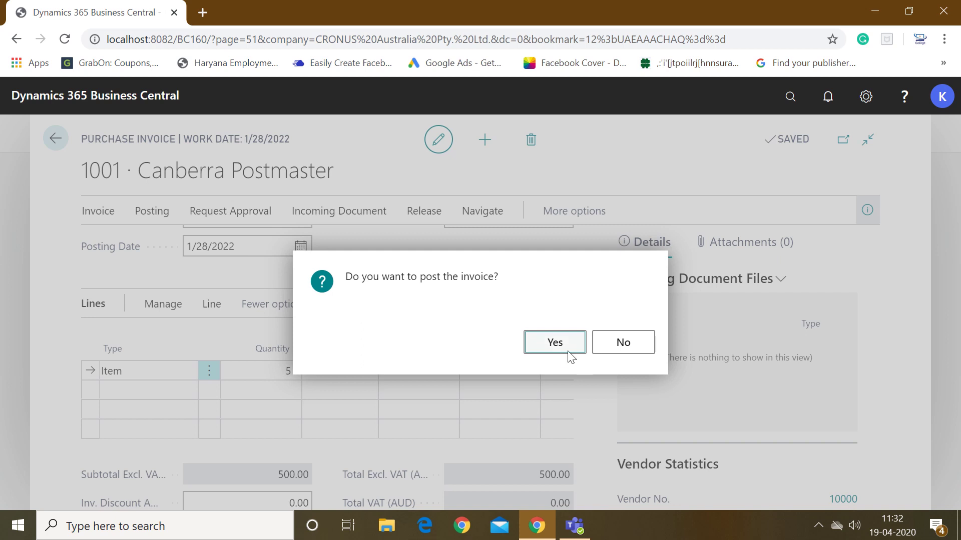
pyautogui.click(568, 350)
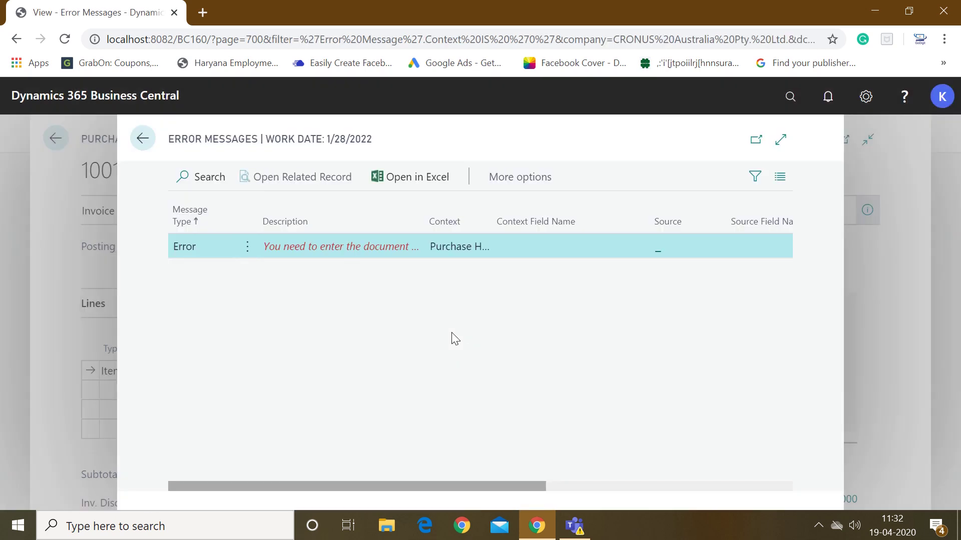
pyautogui.click(349, 247)
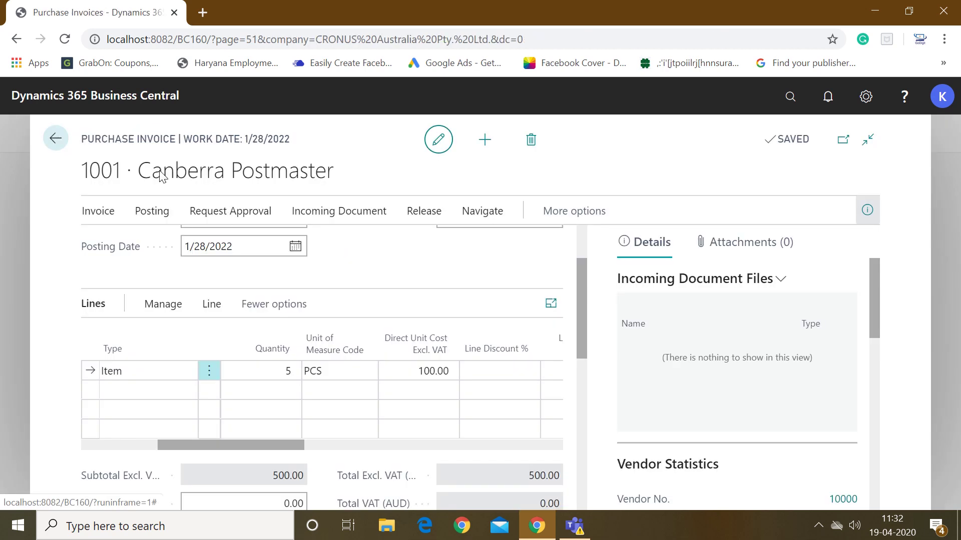
# Set the purchase invoice's Vendor Invoice No. to 1223 in the General section
pyautogui.moveTo(575, 272); pyautogui.dragTo(573, 212)
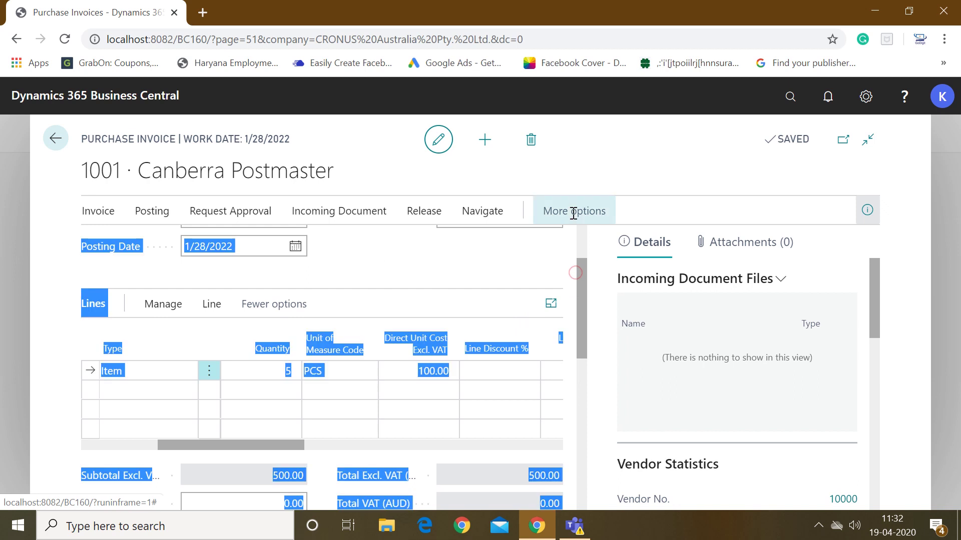
pyautogui.moveTo(578, 269); pyautogui.dragTo(576, 236)
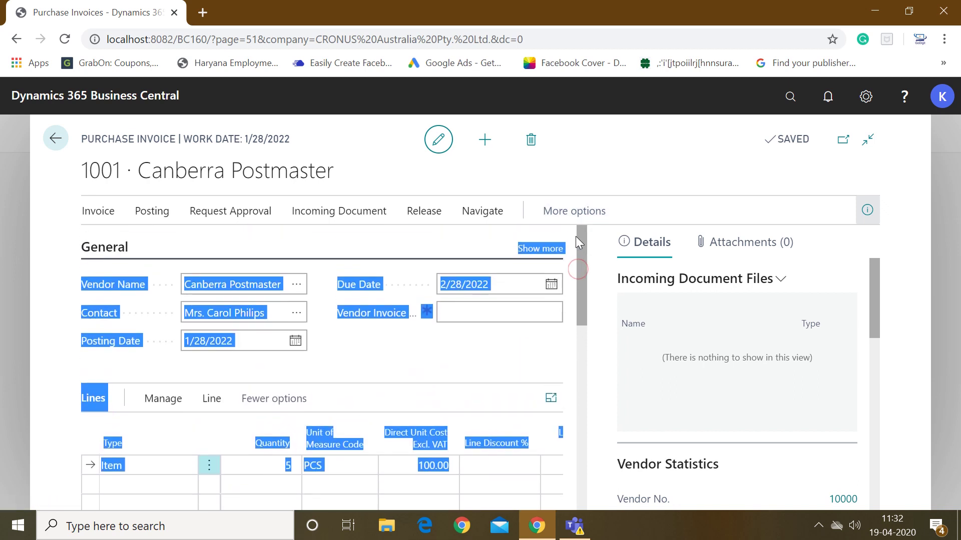
pyautogui.click(496, 308)
pyautogui.write('1223')
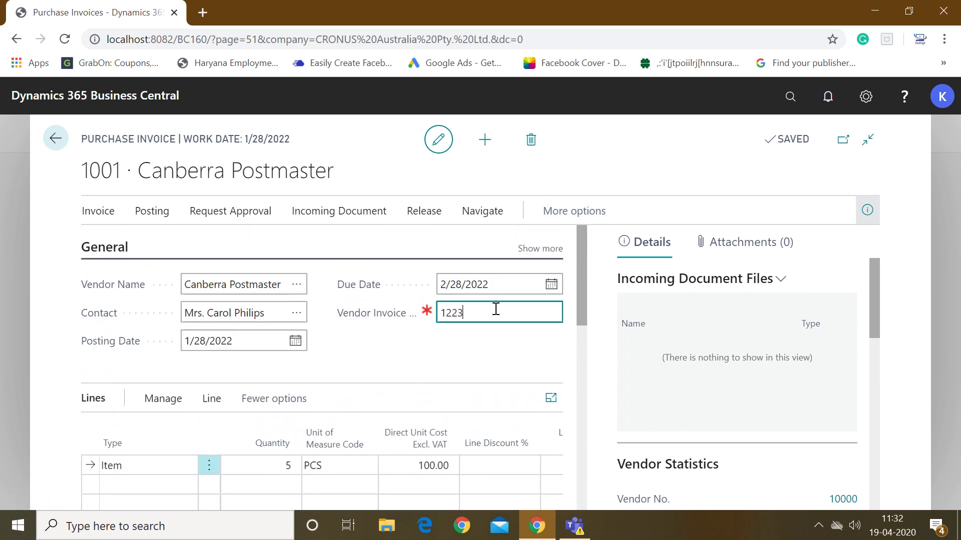
pyautogui.press('Tab')
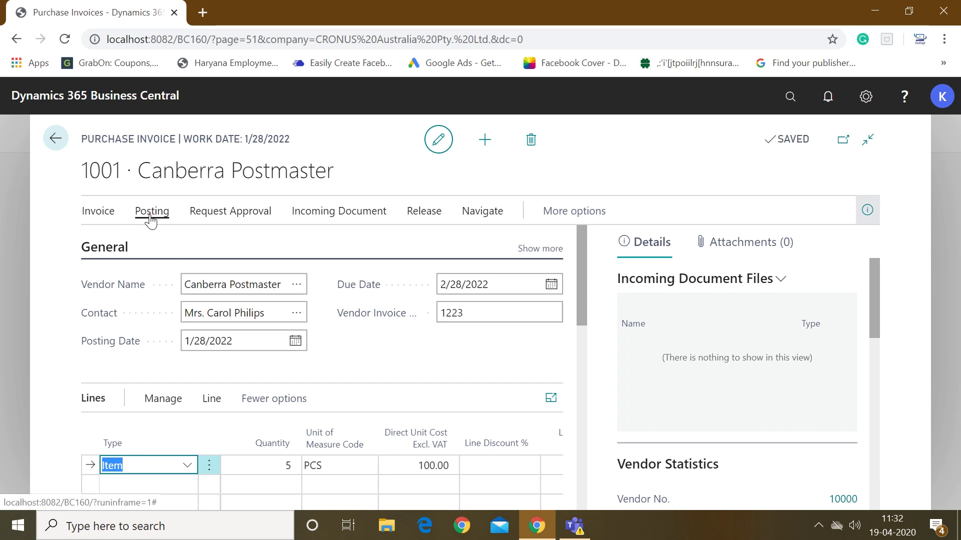
# Post the Canberra Postmaster purchase invoice and decline to open the posted document
pyautogui.click(150, 212)
pyautogui.click(120, 243)
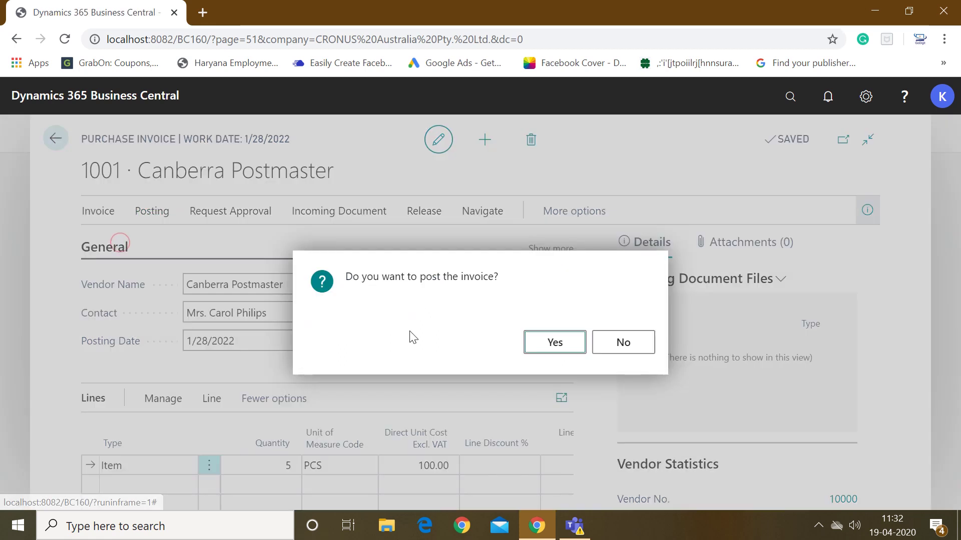
pyautogui.click(551, 343)
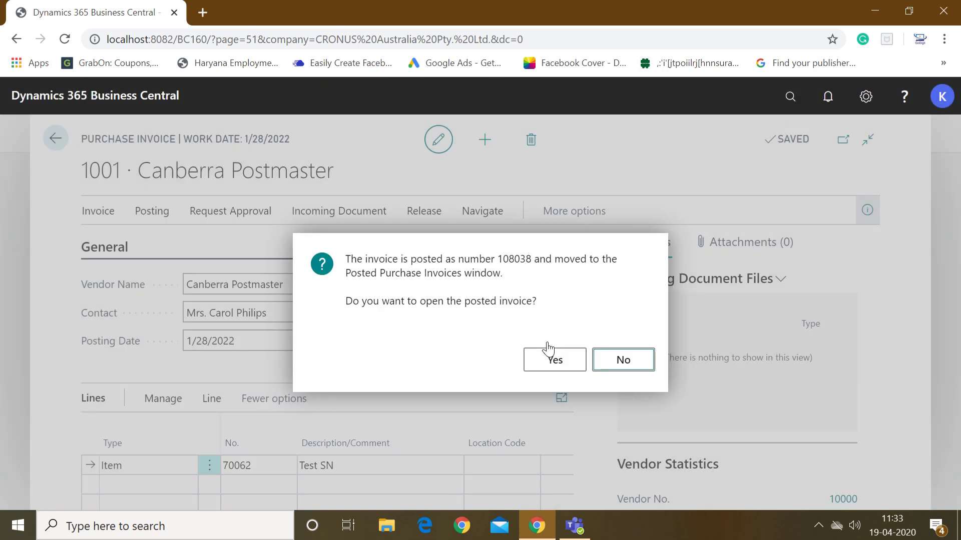
pyautogui.click(621, 364)
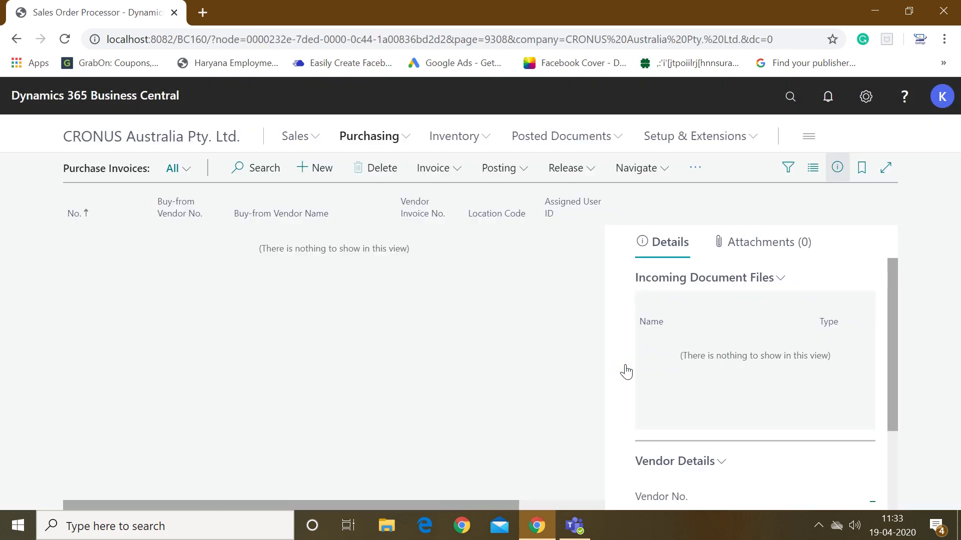
# Search the item list for 70062 and open its item card
pyautogui.click(156, 135)
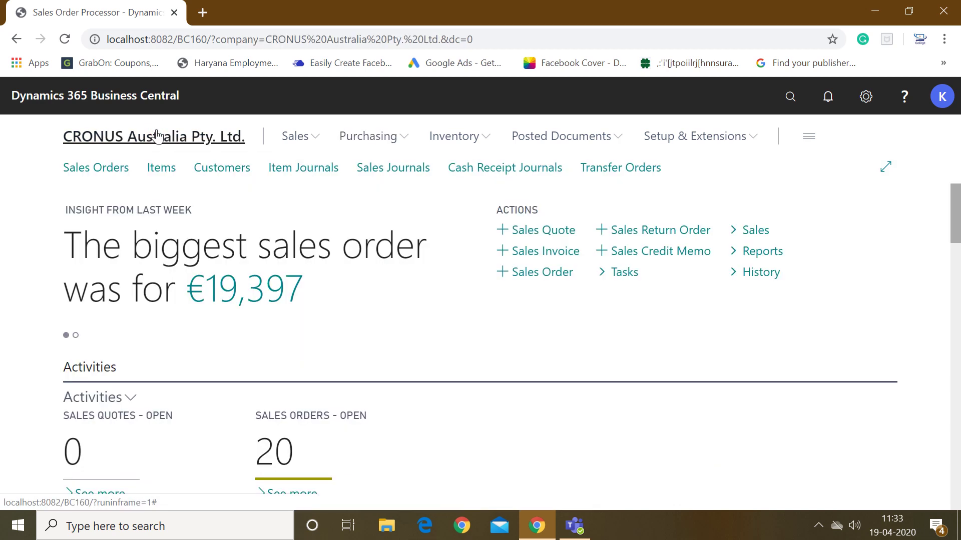
pyautogui.click(167, 174)
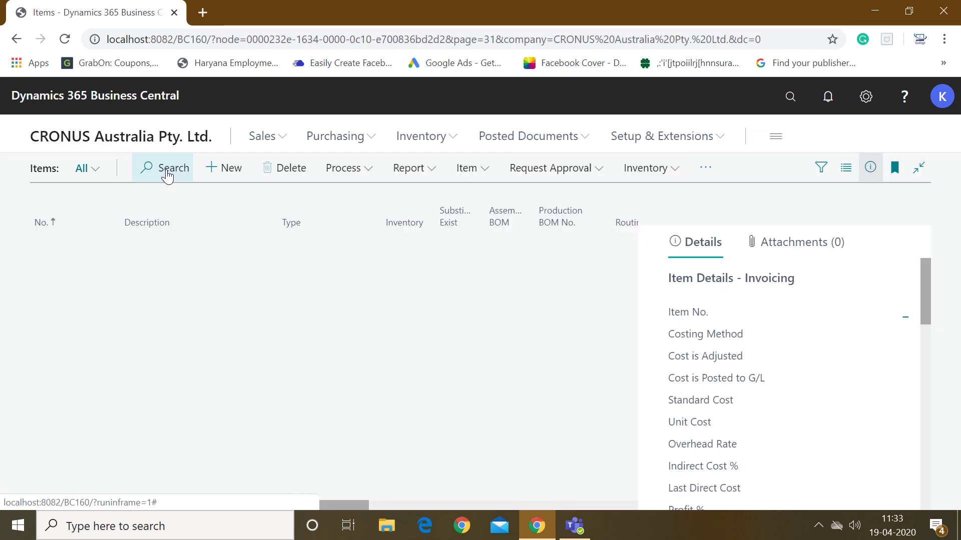
pyautogui.click(170, 168)
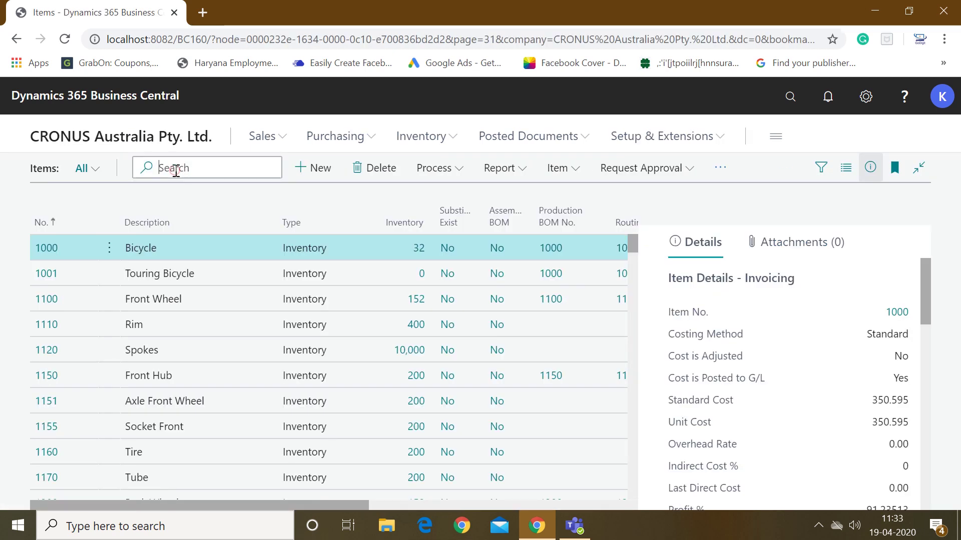
pyautogui.write('70062')
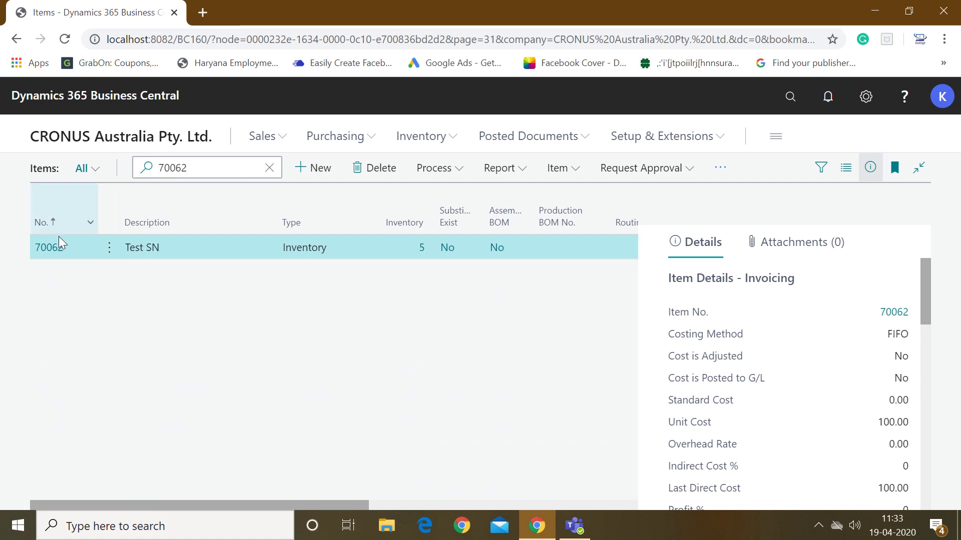
pyautogui.click(53, 249)
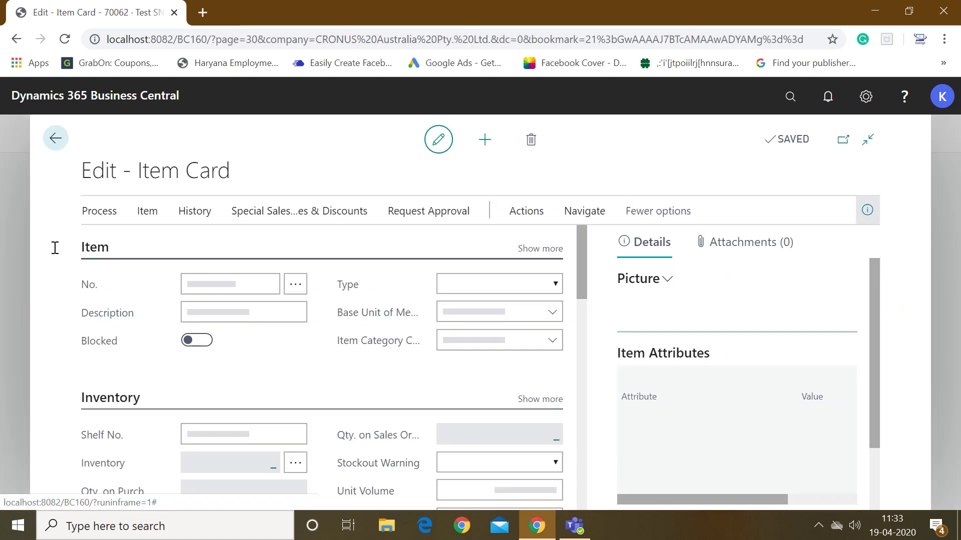
# Open the item ledger entries behind item 70062's Inventory quantity and examine the quantity and cost columns
pyautogui.click(274, 465)
pyautogui.click(273, 464)
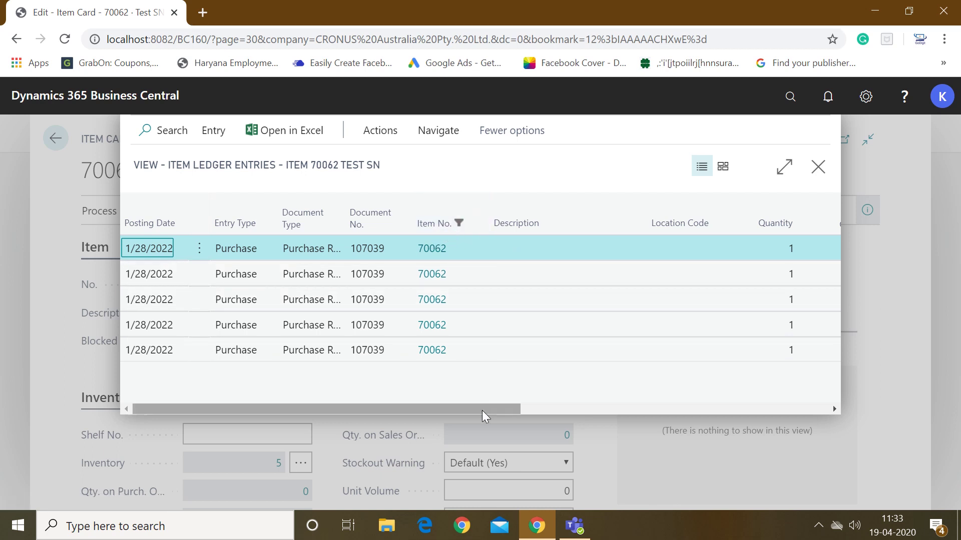
pyautogui.moveTo(482, 410); pyautogui.dragTo(729, 410)
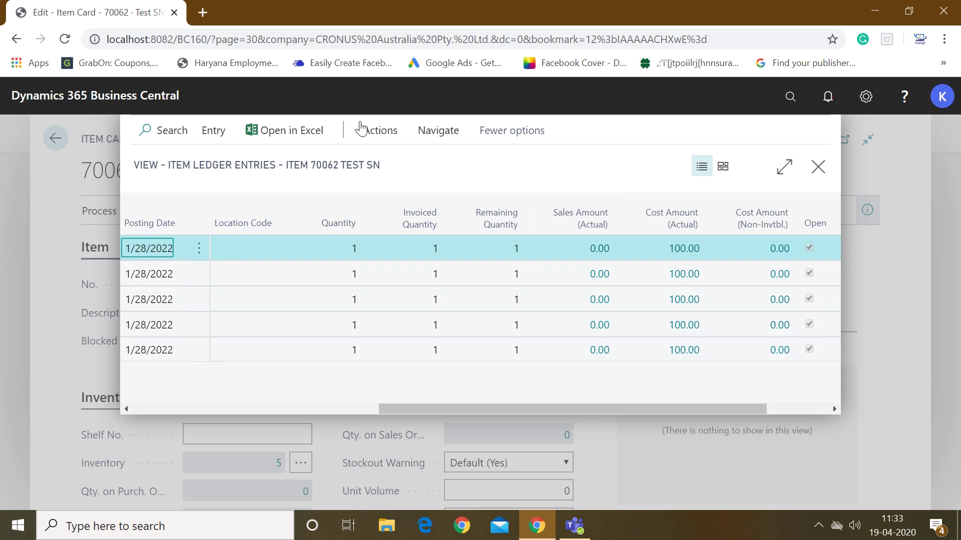
# Look up the documents and entries related to the first item ledger entry, and return to the item card
pyautogui.click(437, 133)
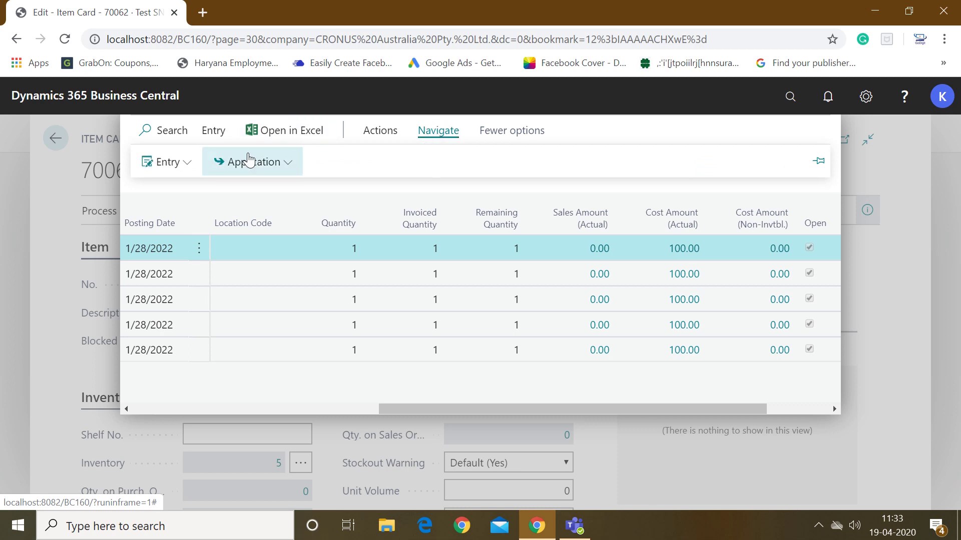
pyautogui.click(200, 166)
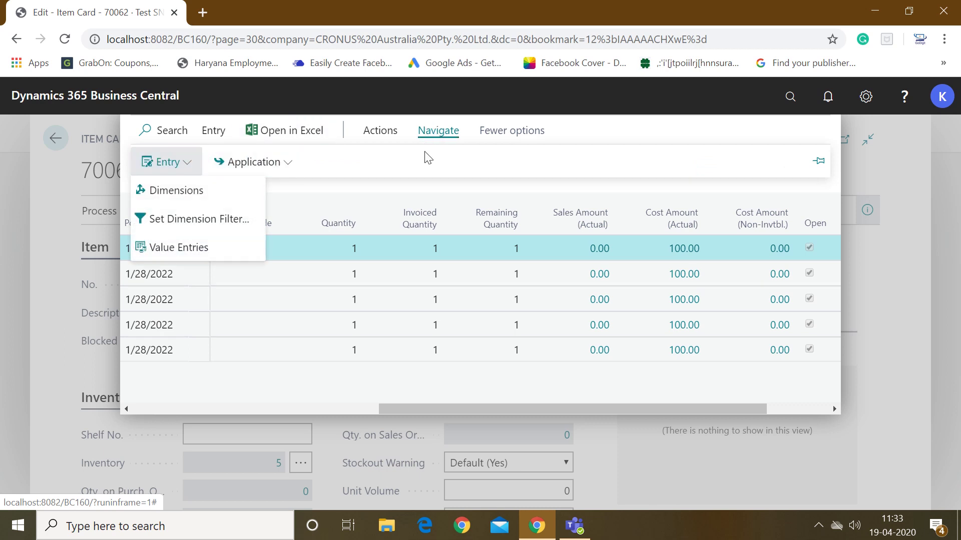
pyautogui.click(379, 143)
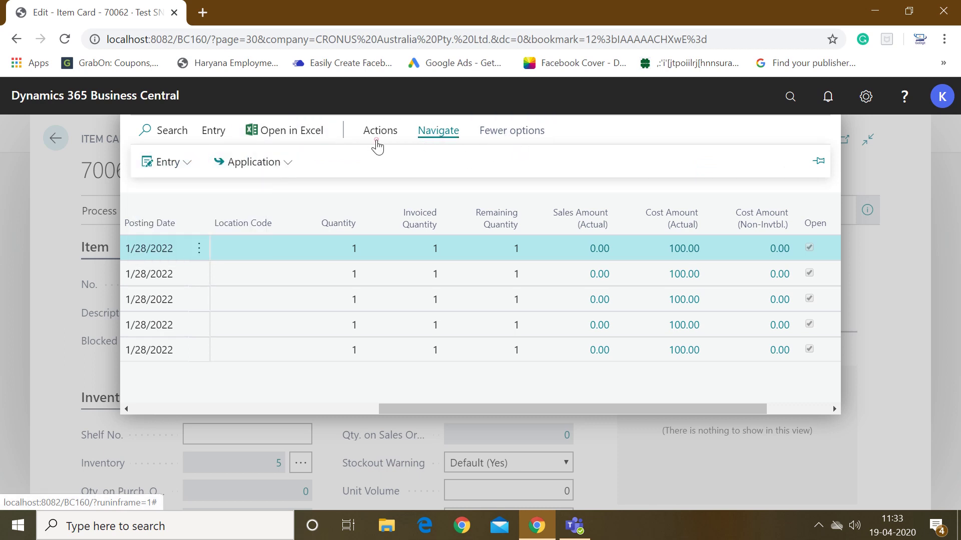
pyautogui.click(205, 164)
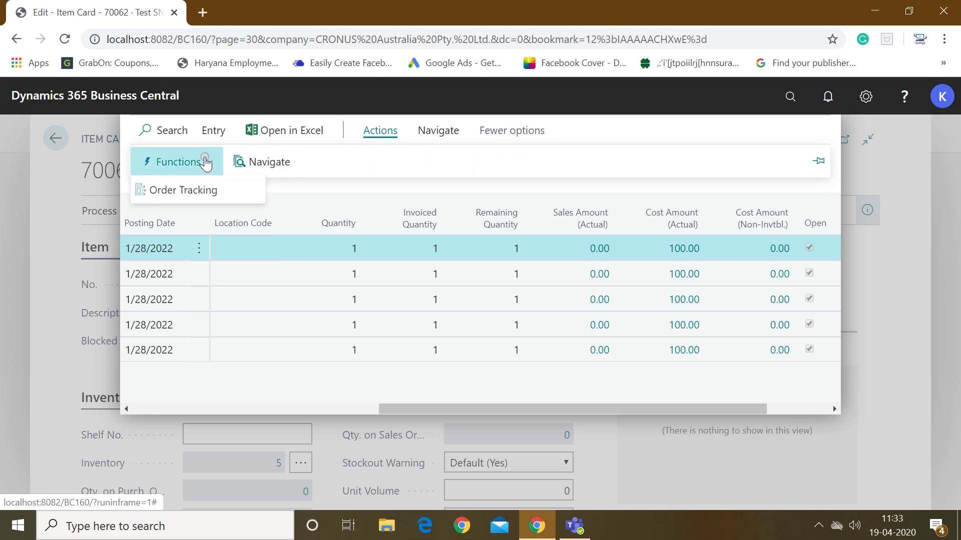
pyautogui.click(264, 166)
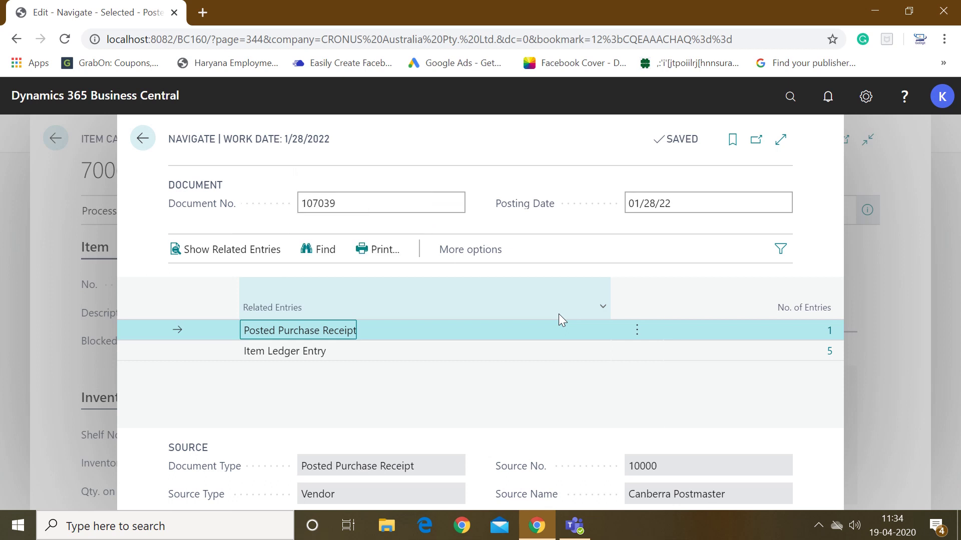
pyautogui.press('Escape')
pyautogui.press('Escape')
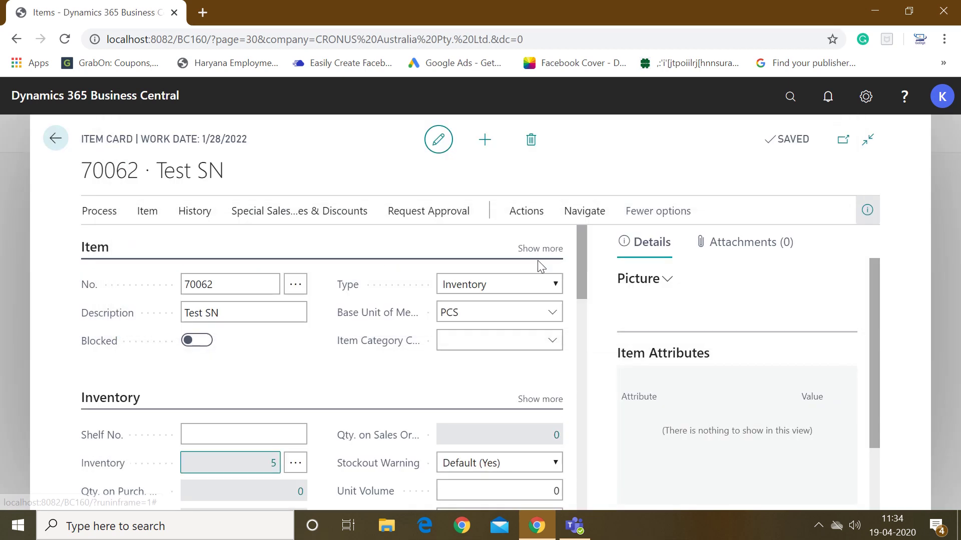
# Open item 70062's item tracking entries, review the posted serial numbers, and close the list
pyautogui.click(525, 219)
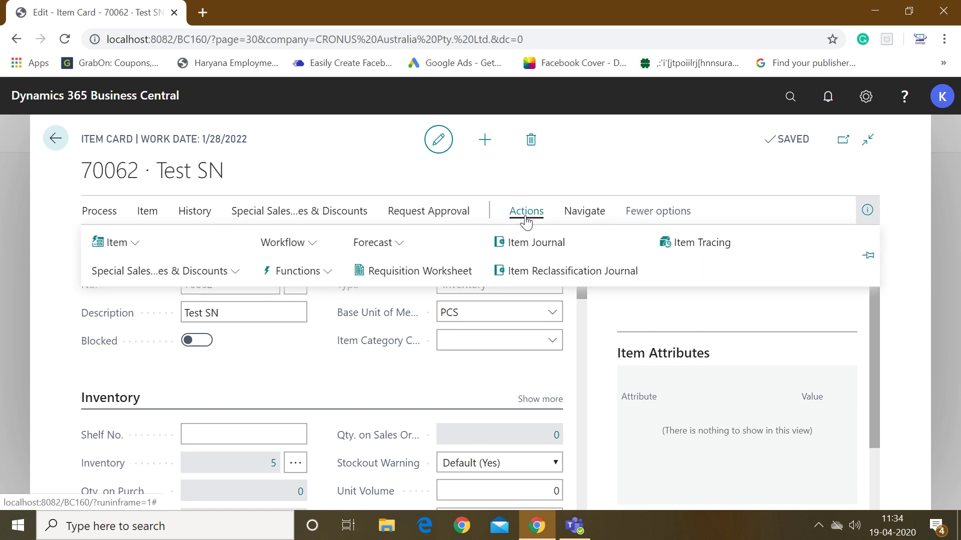
pyautogui.click(138, 244)
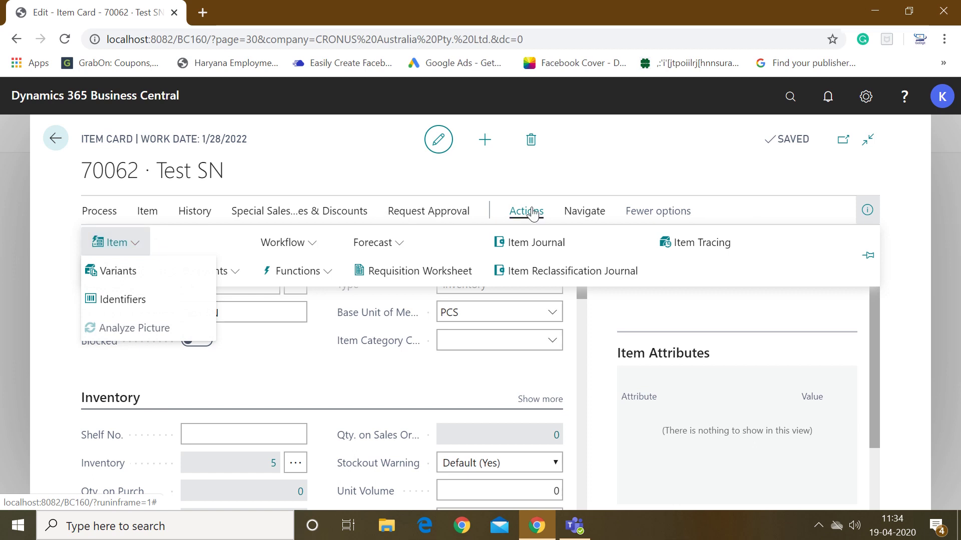
pyautogui.click(592, 214)
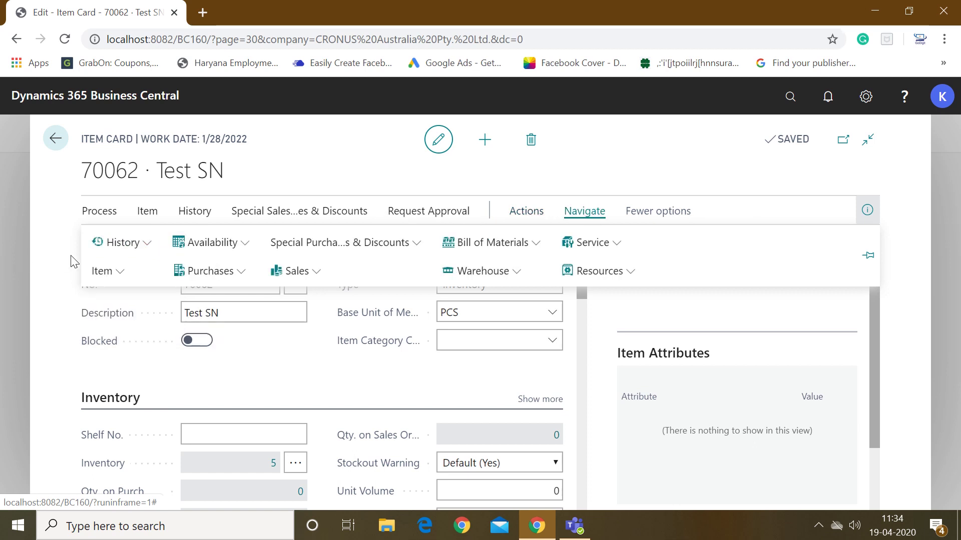
pyautogui.click(103, 273)
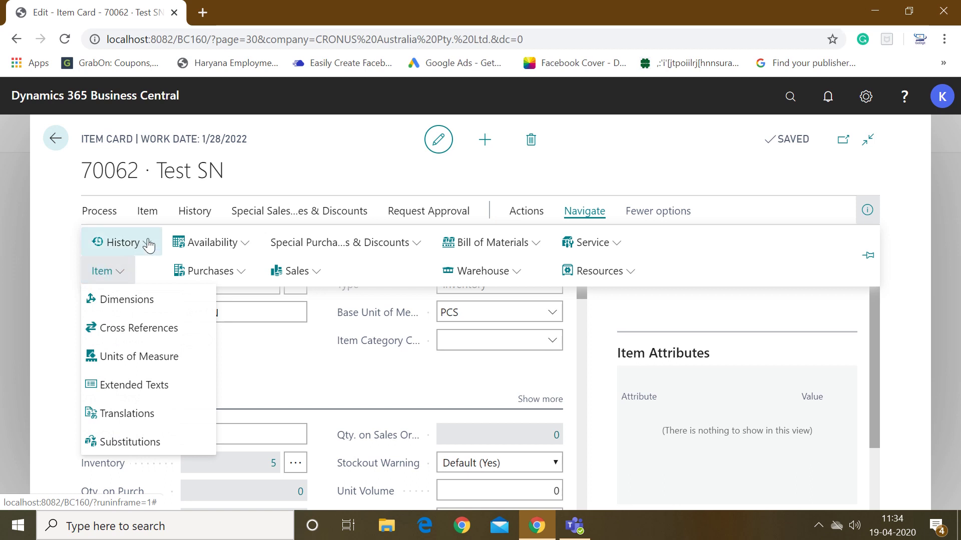
pyautogui.click(115, 243)
pyautogui.click(150, 280)
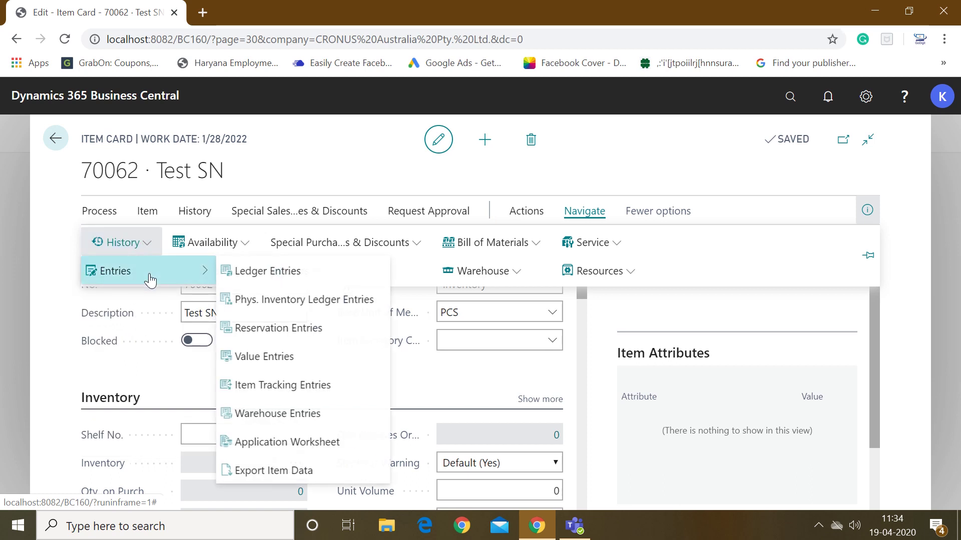
pyautogui.click(310, 387)
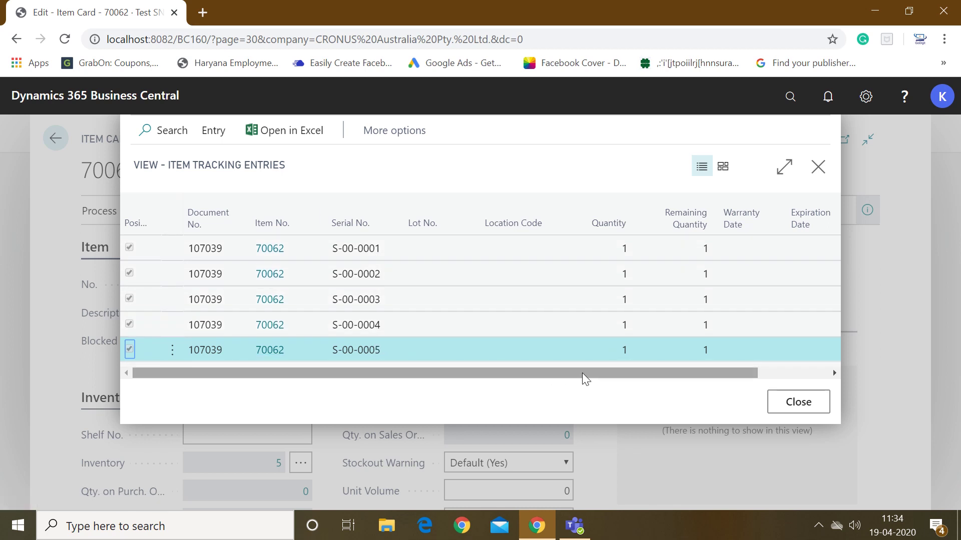
pyautogui.moveTo(699, 373); pyautogui.dragTo(549, 373)
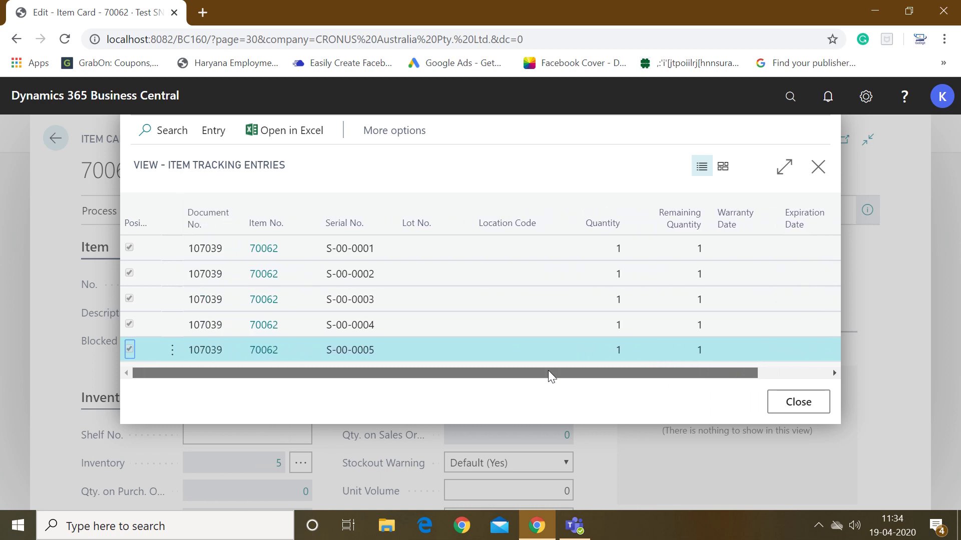
pyautogui.click(827, 412)
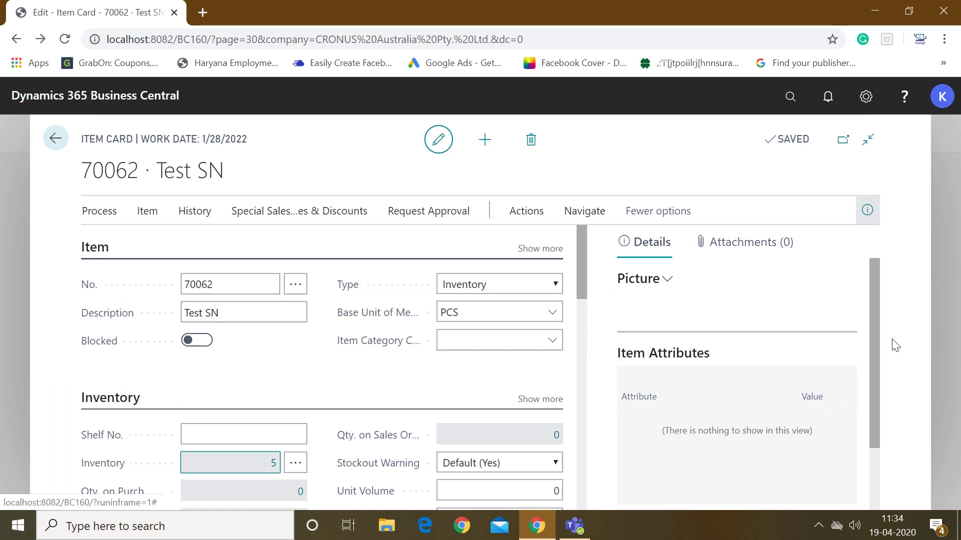
# Leave the item card and create a new sales order for The Cannon Group PLC
pyautogui.press('Escape')
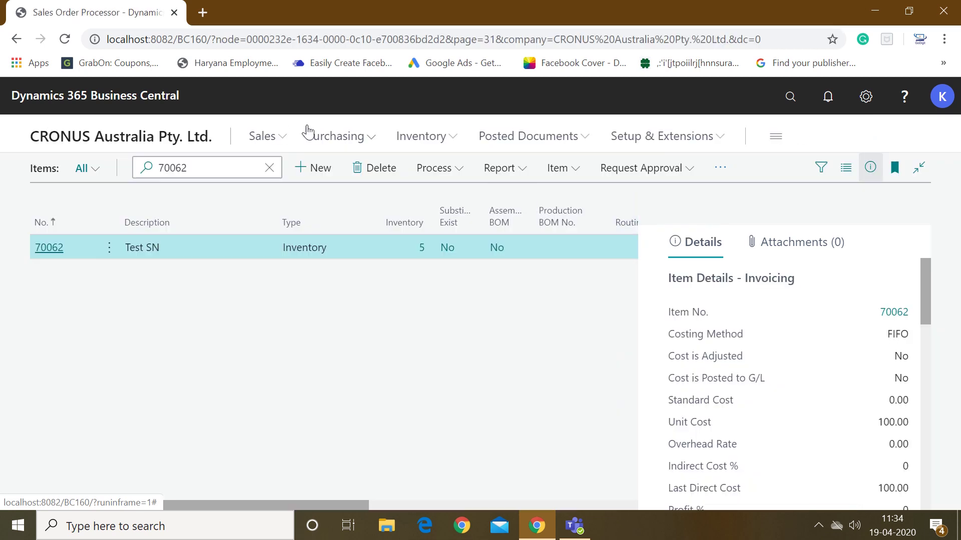
pyautogui.click(279, 139)
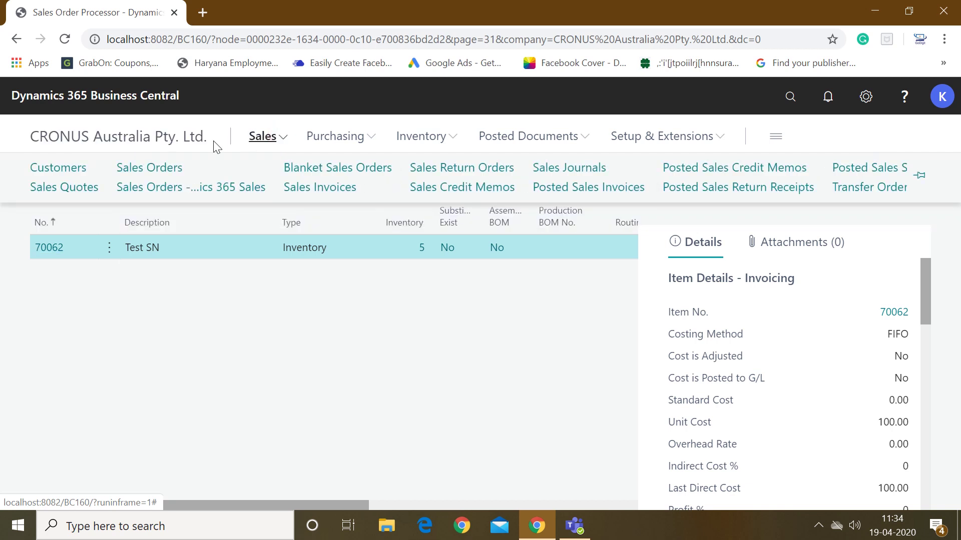
pyautogui.click(145, 170)
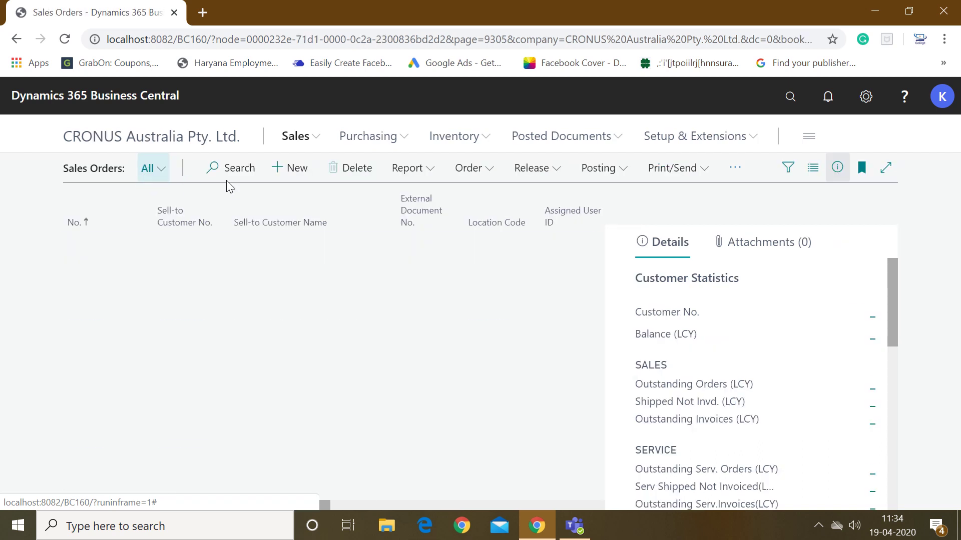
pyautogui.click(290, 175)
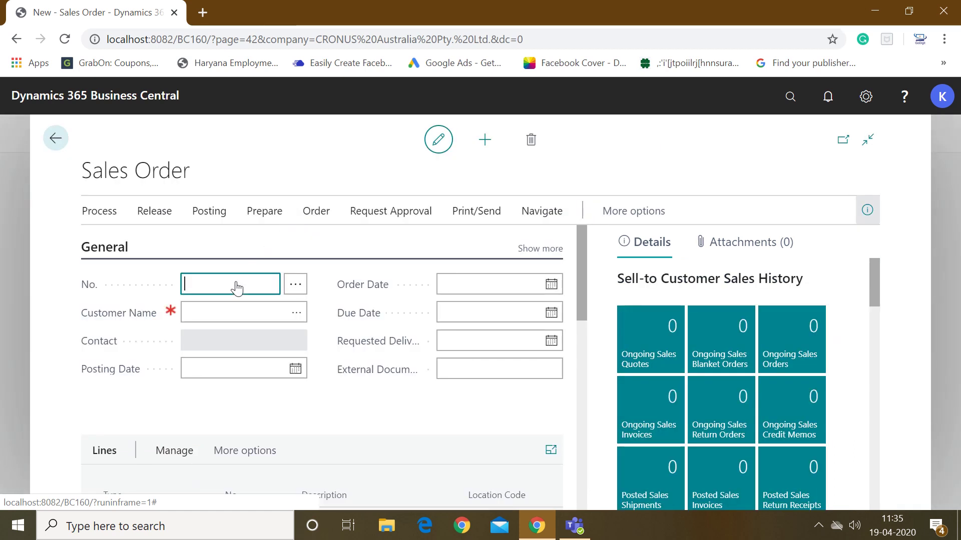
pyautogui.click(231, 306)
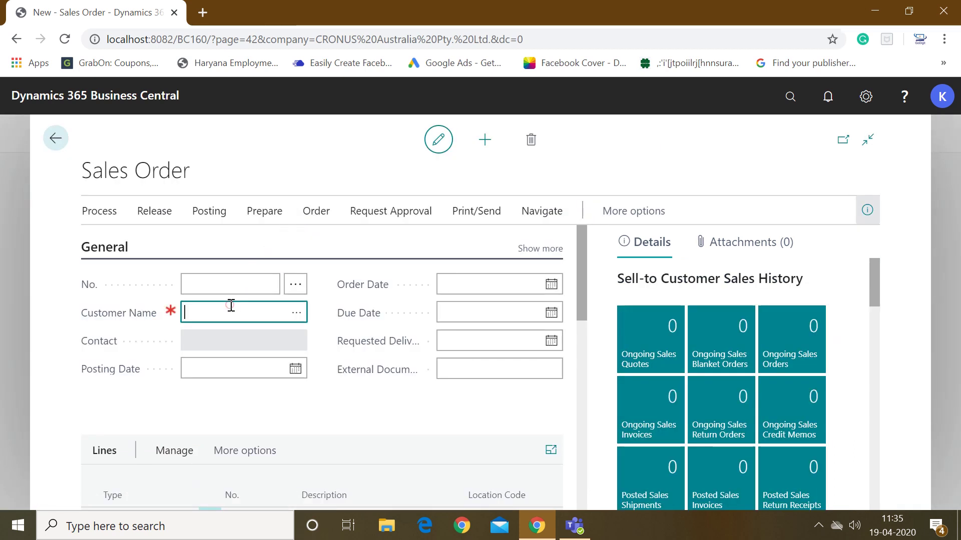
pyautogui.write('10000')
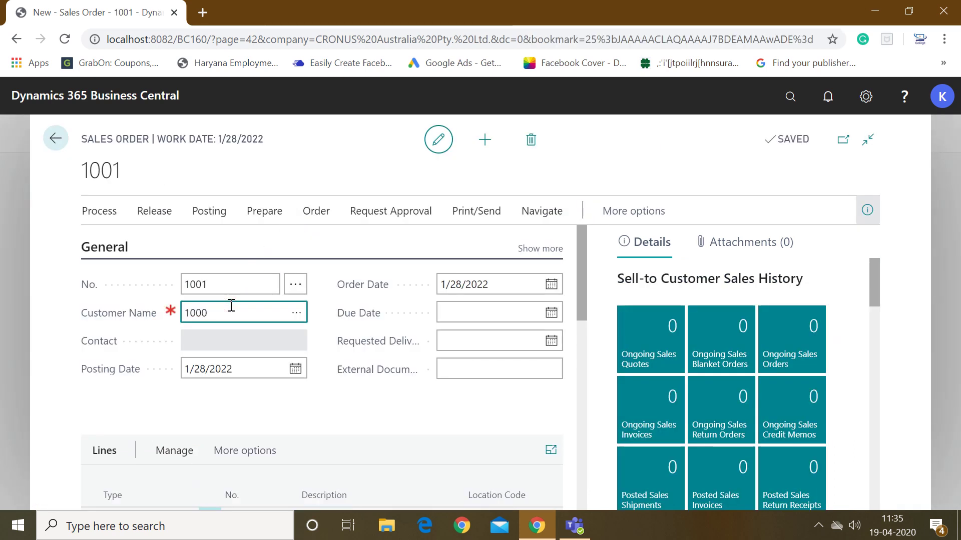
pyautogui.press('Tab')
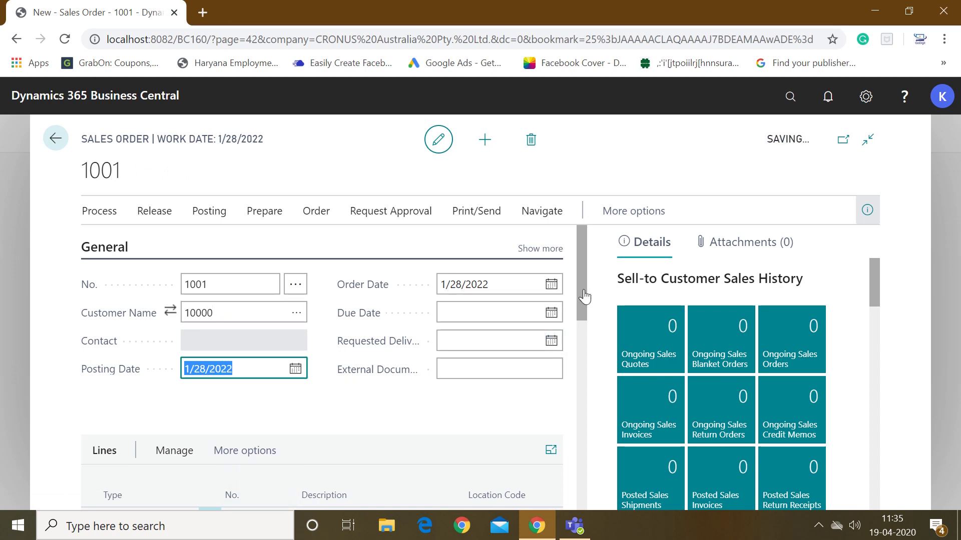
# Enter item 70062 on the first line of the sales order
pyautogui.click(582, 290)
pyautogui.moveTo(583, 290); pyautogui.dragTo(580, 340)
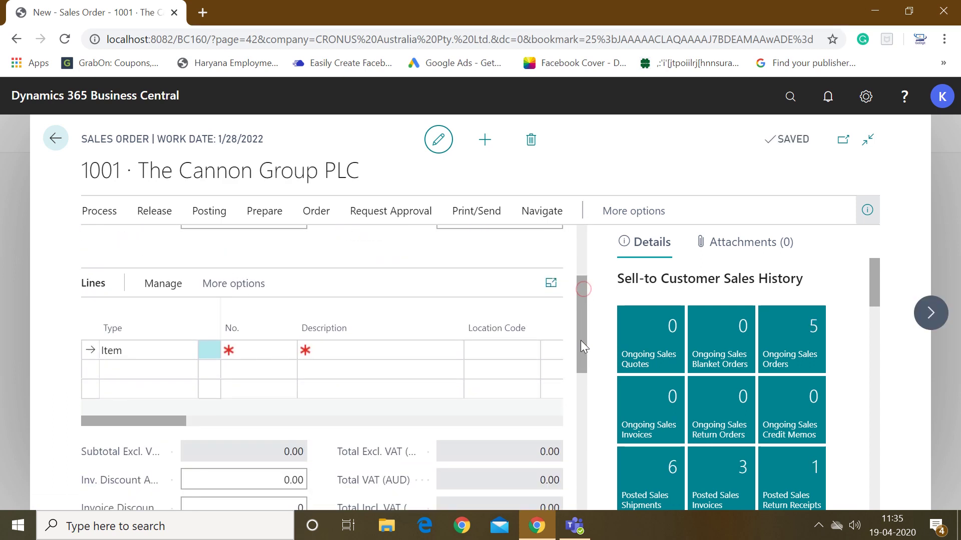
pyautogui.click(259, 350)
pyautogui.write('700')
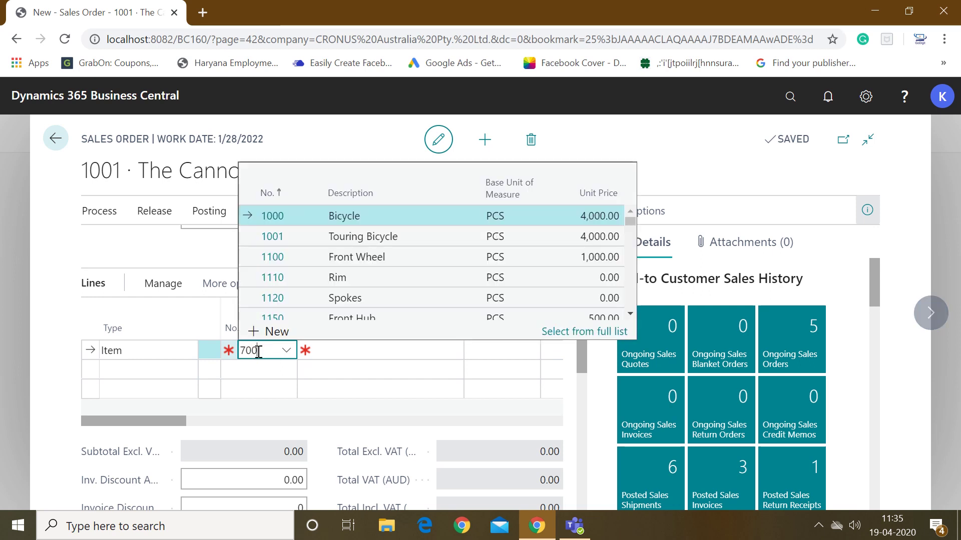
pyautogui.write('23')
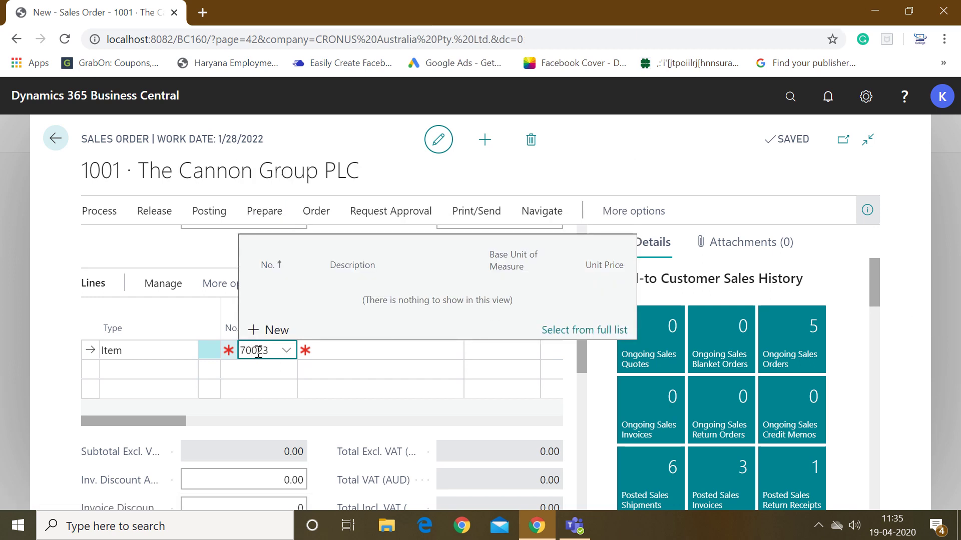
pyautogui.write('62')
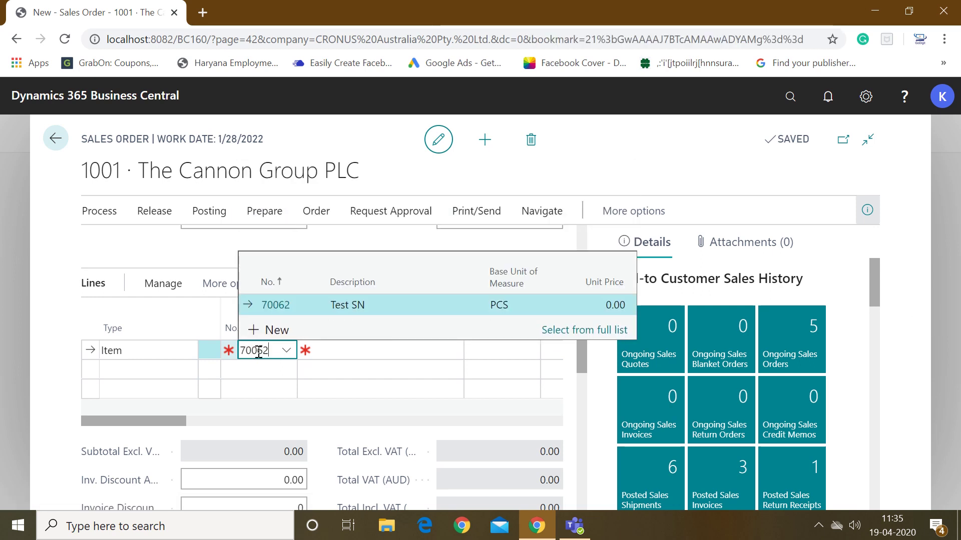
pyautogui.press('Tab')
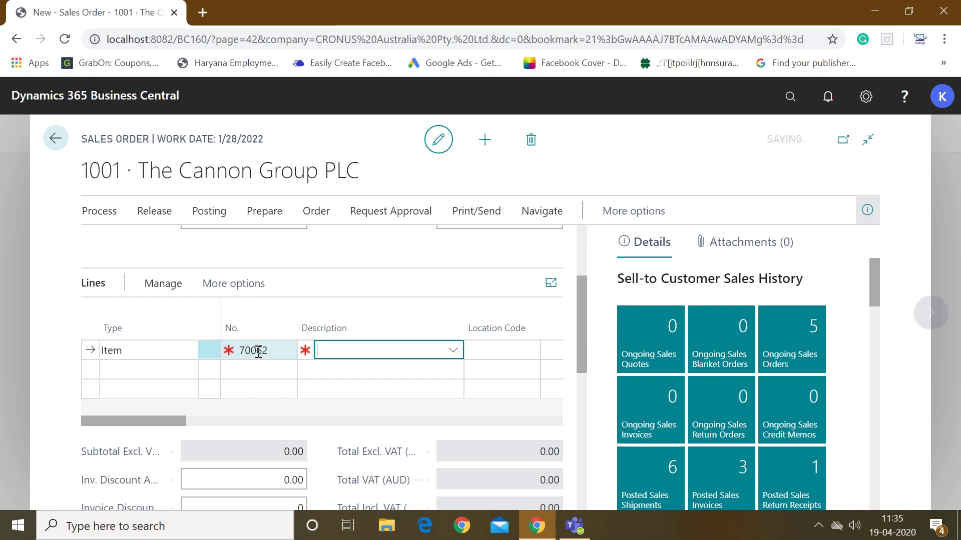
pyautogui.press('Tab')
pyautogui.press('Tab')
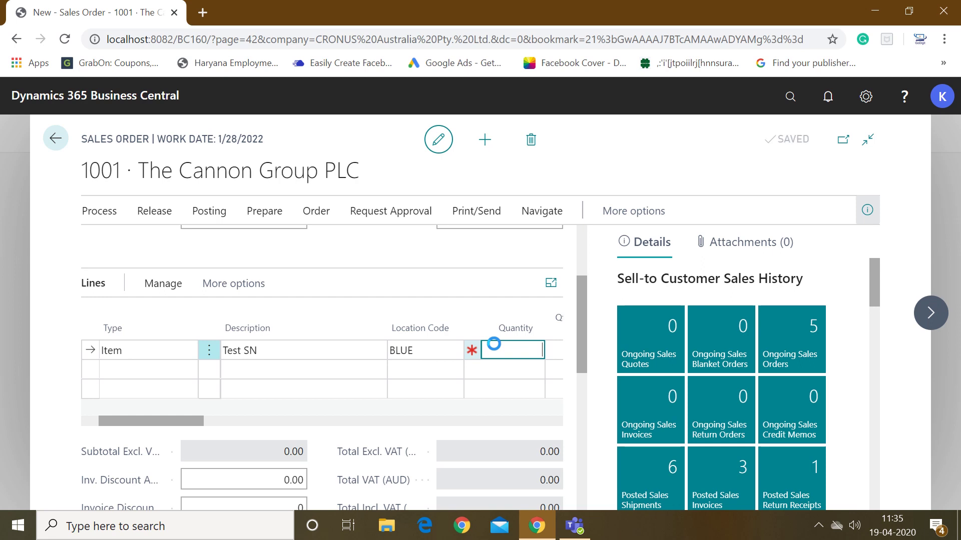
# Set the item line's quantity to 2 and its unit price excluding VAT to 1000
pyautogui.write('2')
pyautogui.press('Tab')
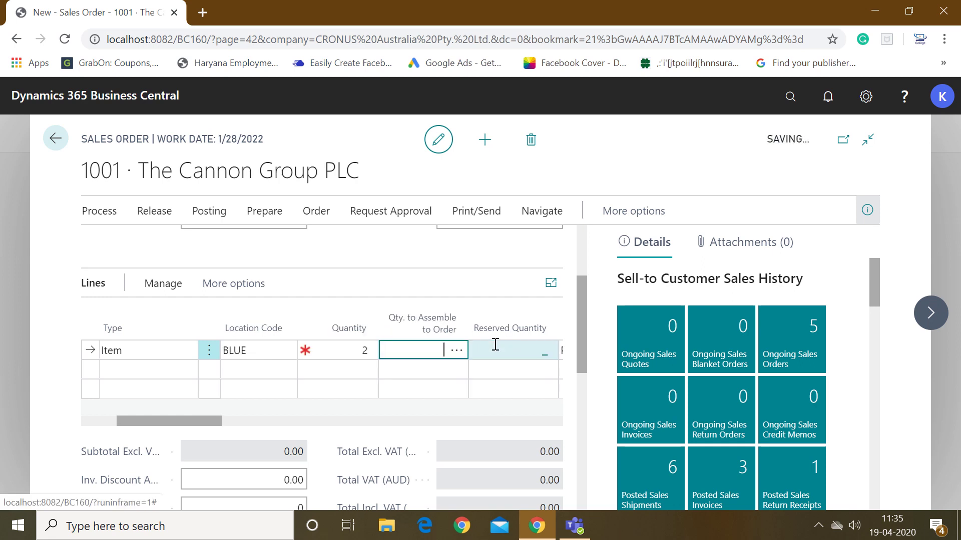
pyautogui.press('Tab')
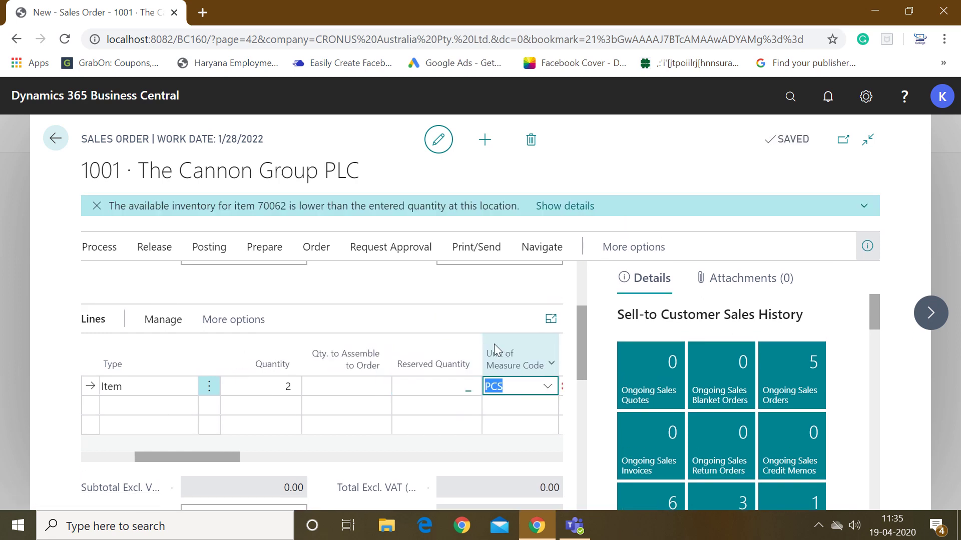
pyautogui.write('1000')
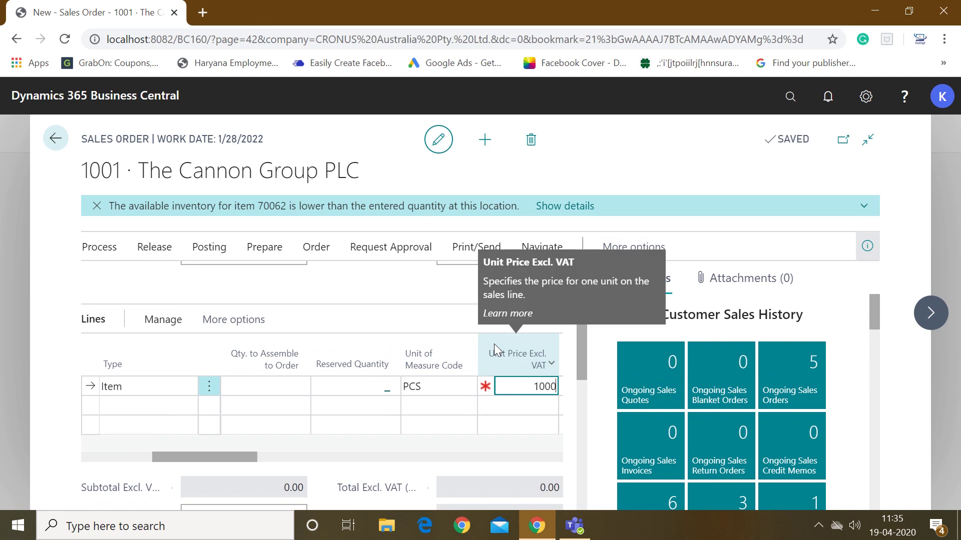
pyautogui.press('Tab')
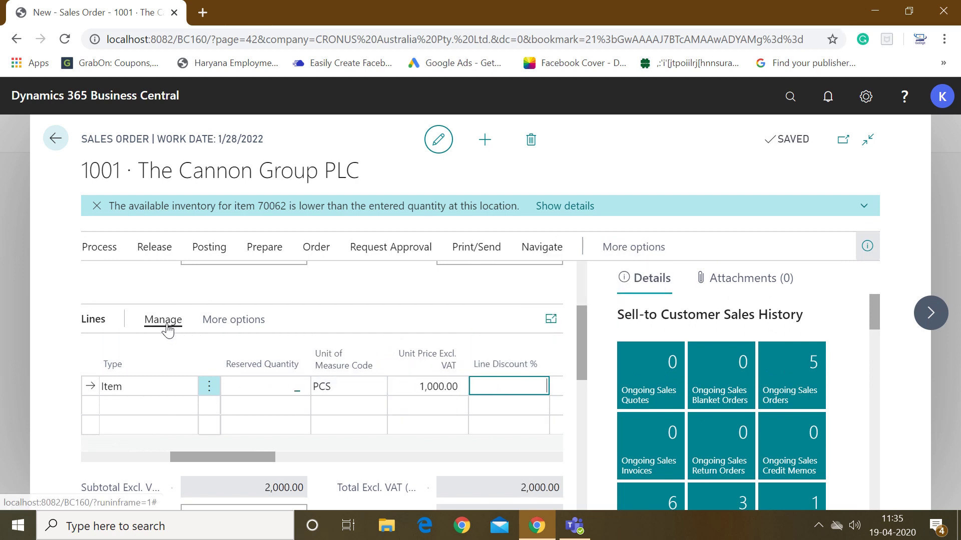
pyautogui.click(164, 320)
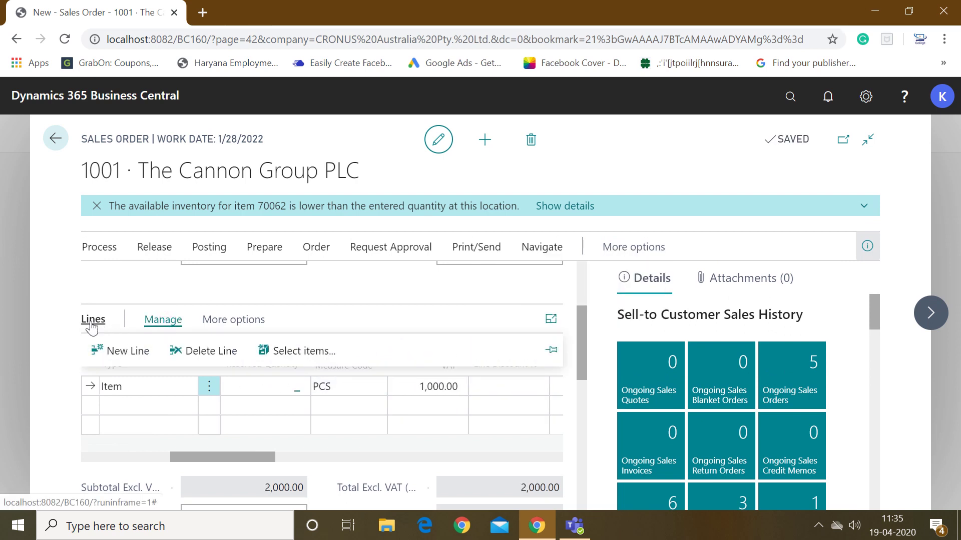
pyautogui.click(91, 326)
pyautogui.click(90, 326)
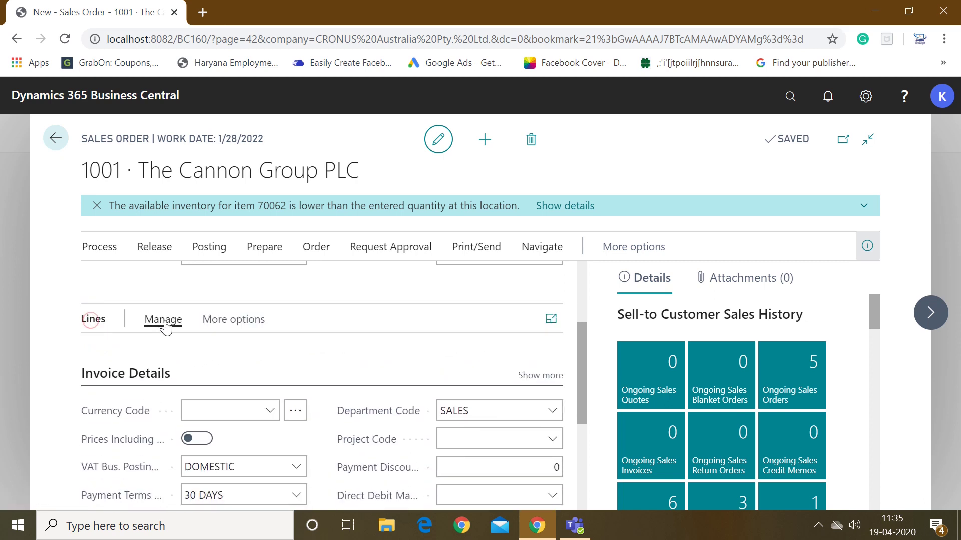
# Open the item tracking lines for the 70062 sales line and try to select existing serial number entries
pyautogui.click(212, 322)
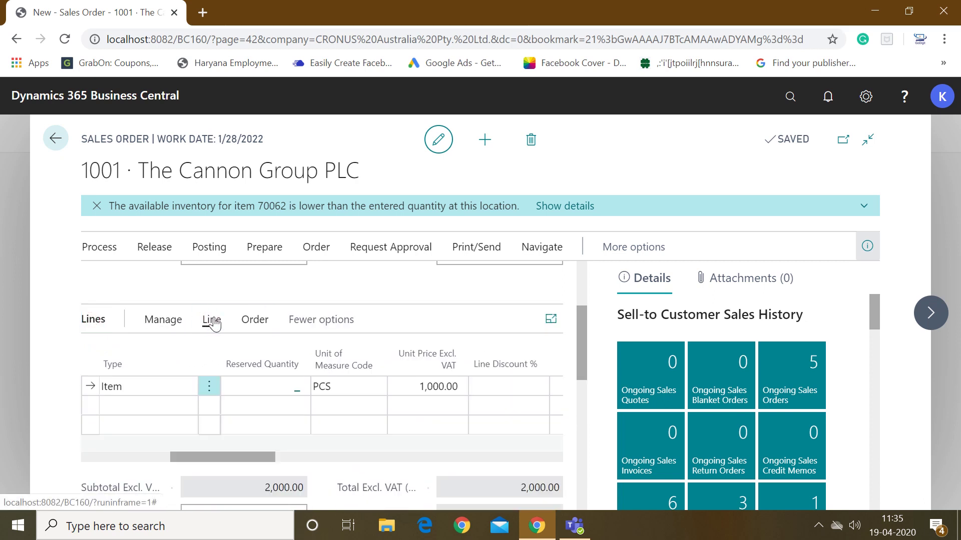
pyautogui.click(212, 321)
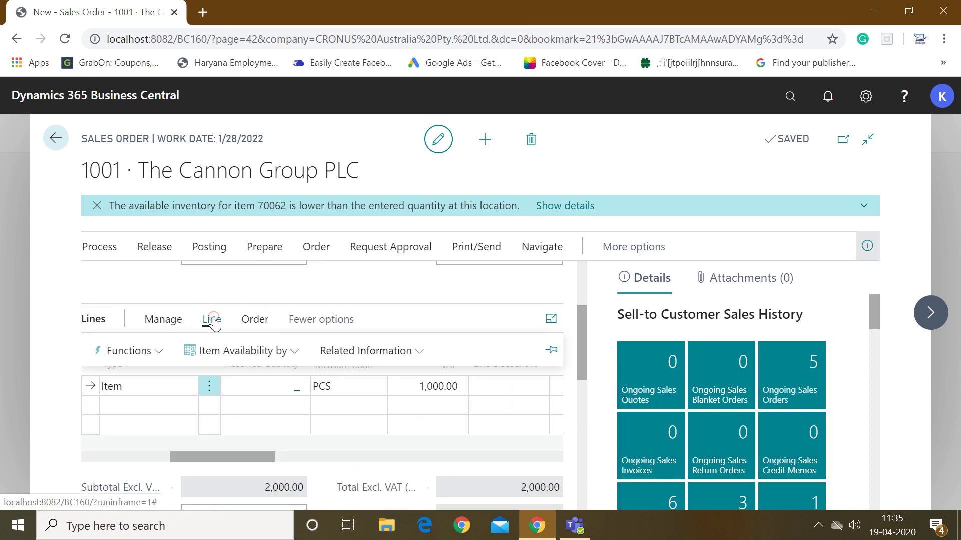
pyautogui.click(155, 351)
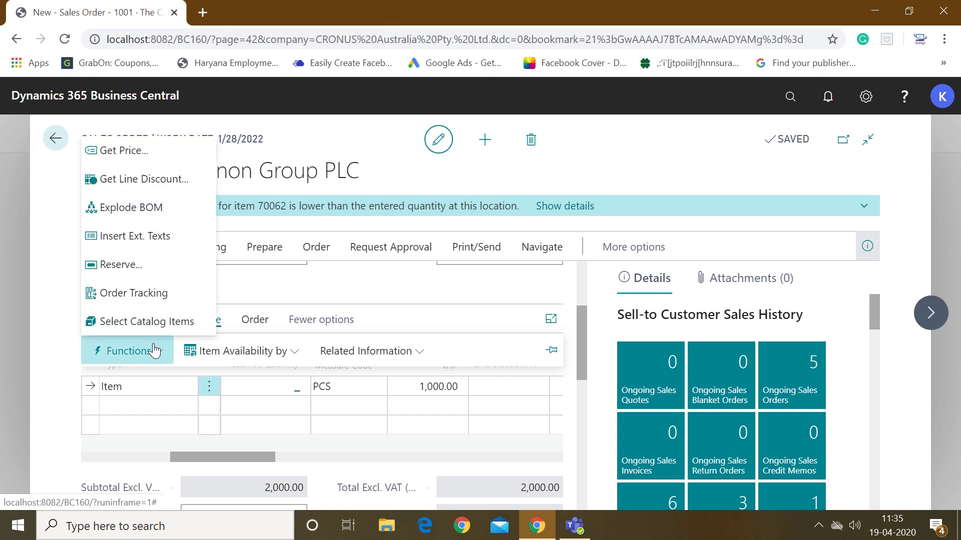
pyautogui.click(369, 354)
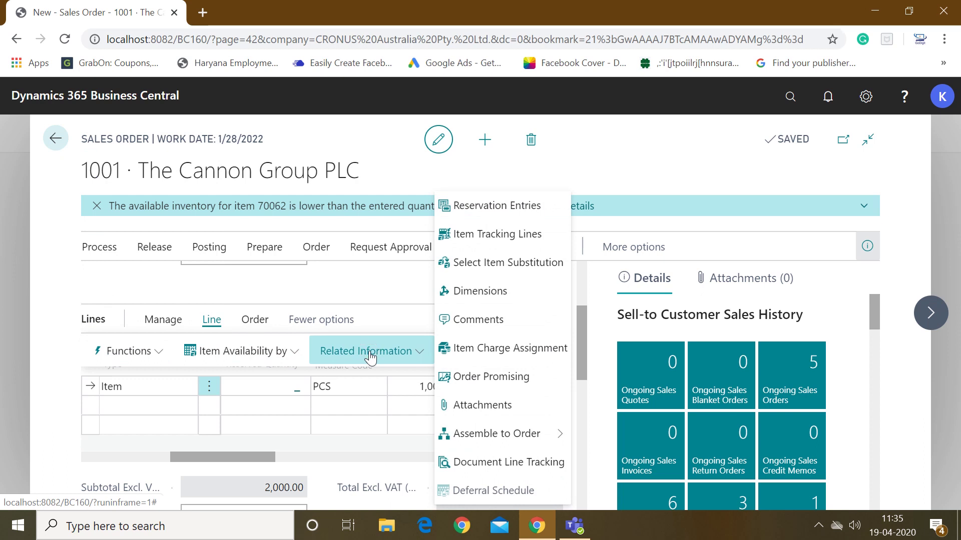
pyautogui.click(478, 235)
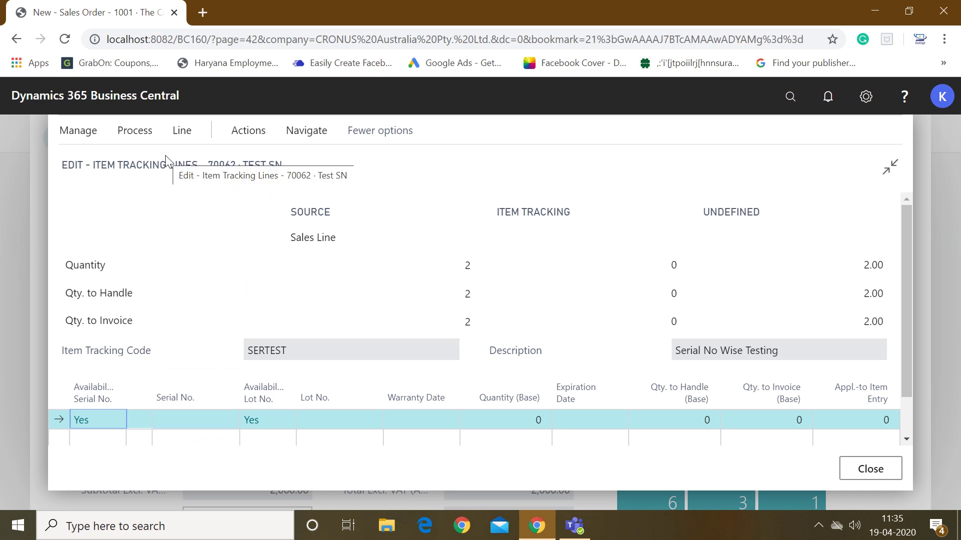
pyautogui.click(135, 131)
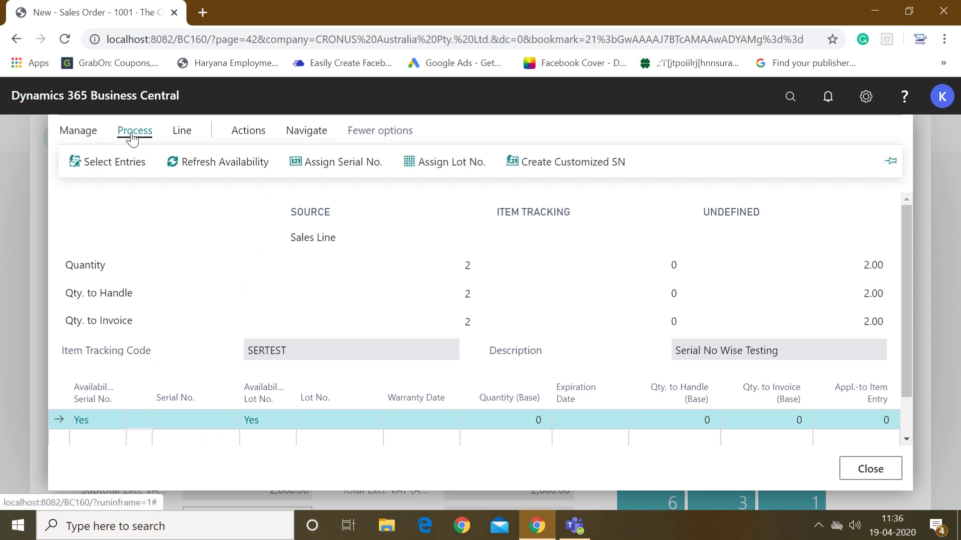
pyautogui.click(125, 163)
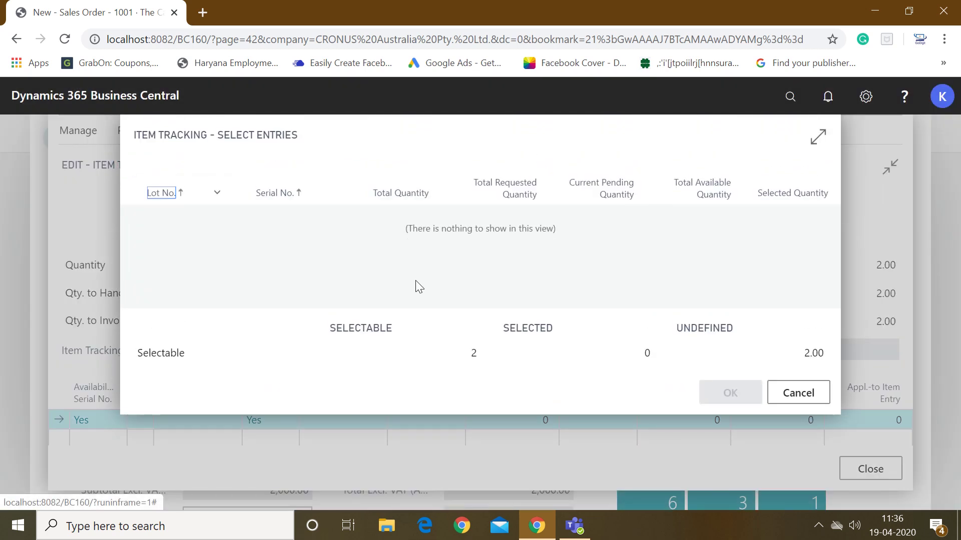
pyautogui.click(799, 393)
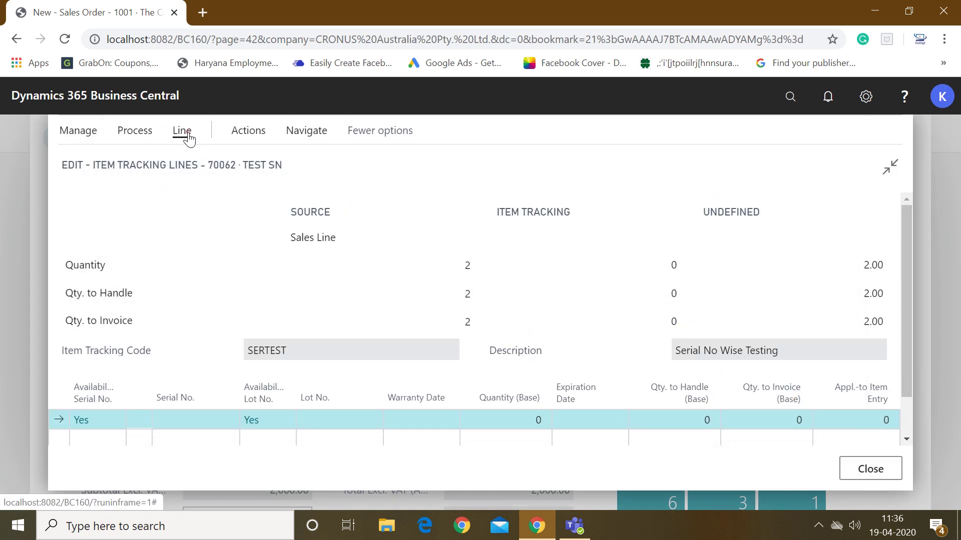
# Try again to select existing tracking entries for item 70062, and close its item tracking lines
pyautogui.click(183, 131)
pyautogui.click(238, 141)
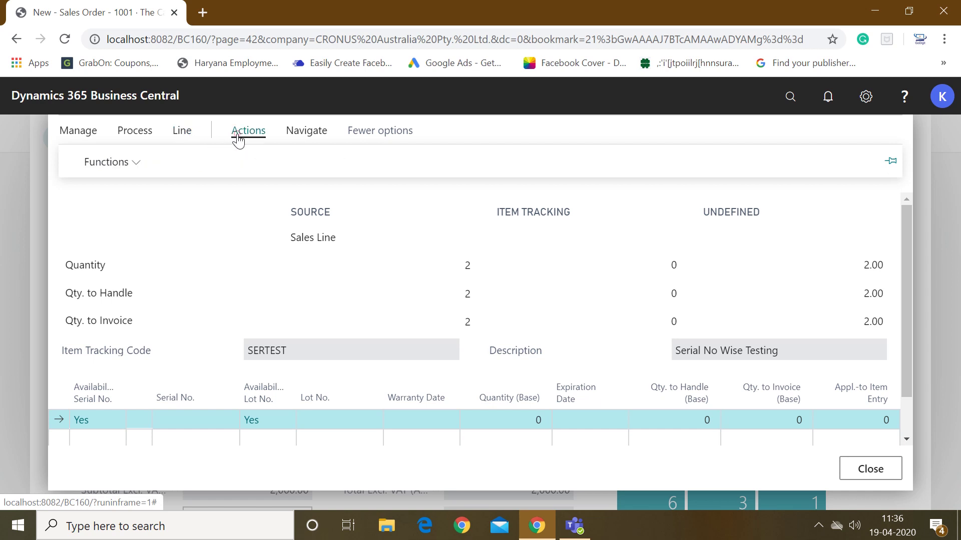
pyautogui.click(125, 163)
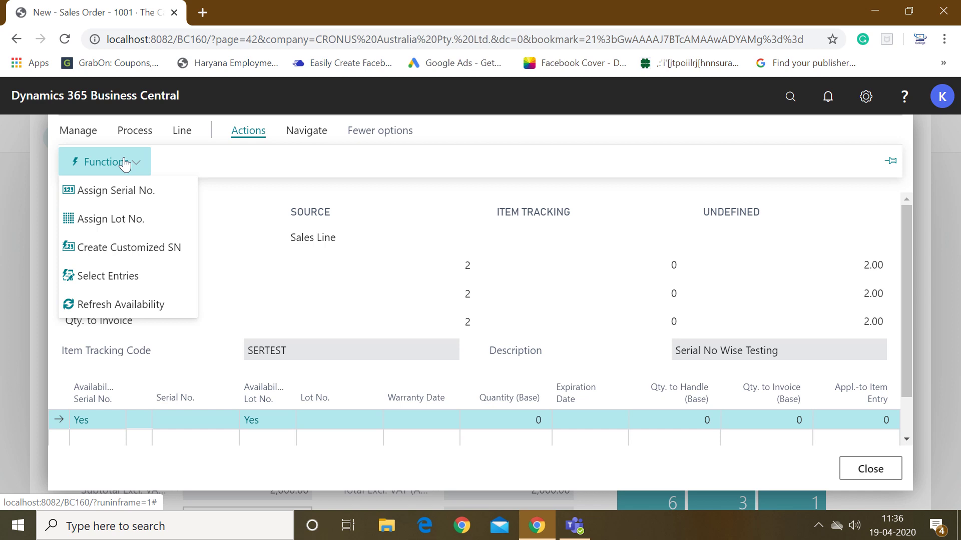
pyautogui.click(93, 283)
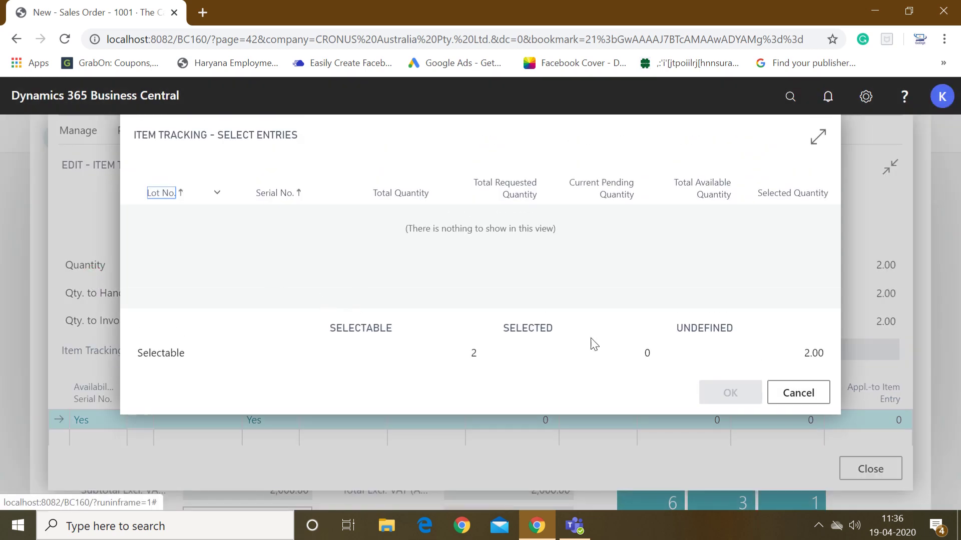
pyautogui.click(815, 394)
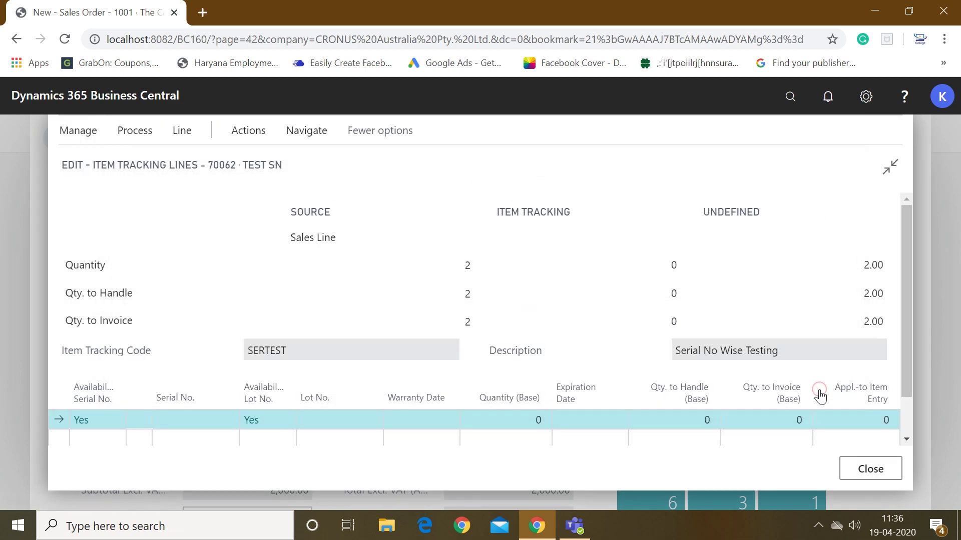
pyautogui.click(887, 473)
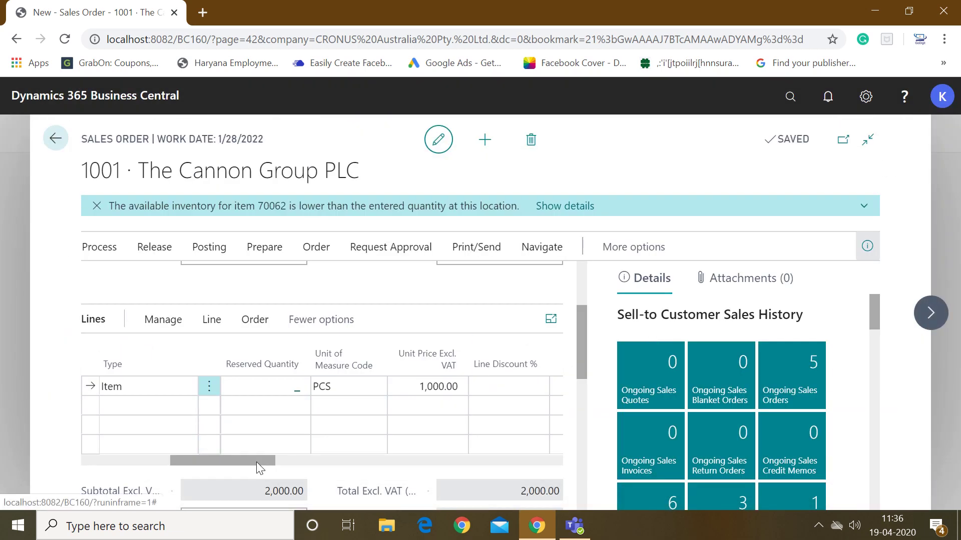
# Clear the location code on the sales order's item 70062 line
pyautogui.moveTo(256, 461); pyautogui.dragTo(147, 456)
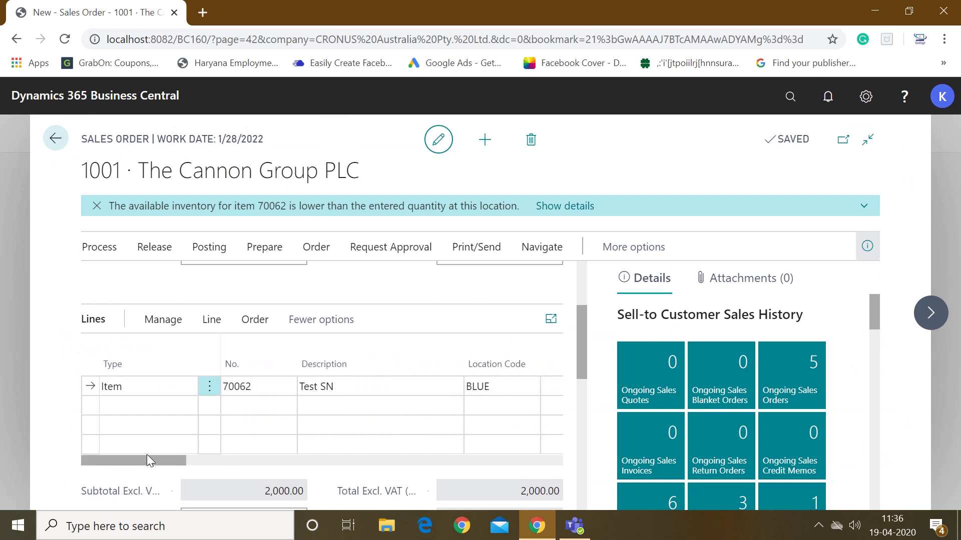
pyautogui.click(508, 386)
pyautogui.press('BackSpace')
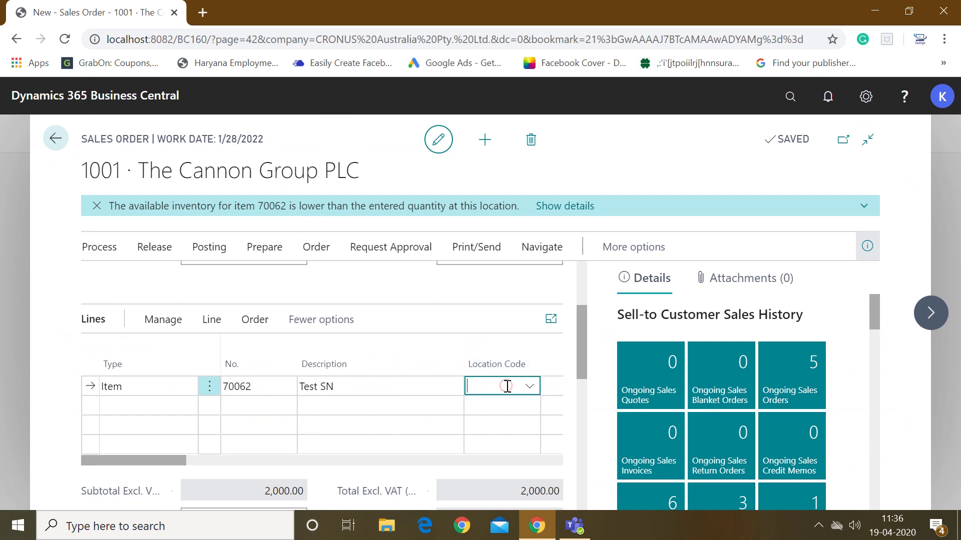
pyautogui.press('Tab')
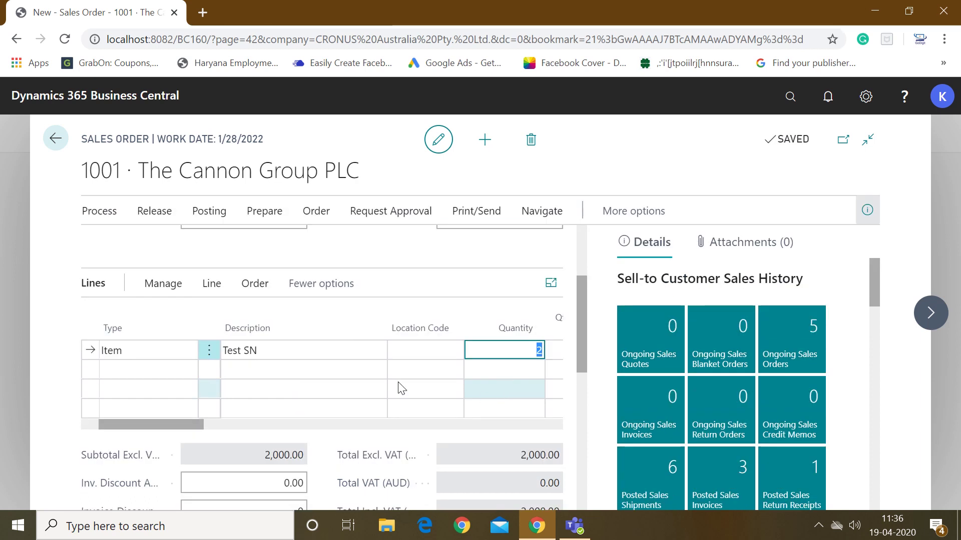
# Select existing serial numbers S-00-0001 and S-00-0002 in the sales line's item tracking lines and close them
pyautogui.click(212, 284)
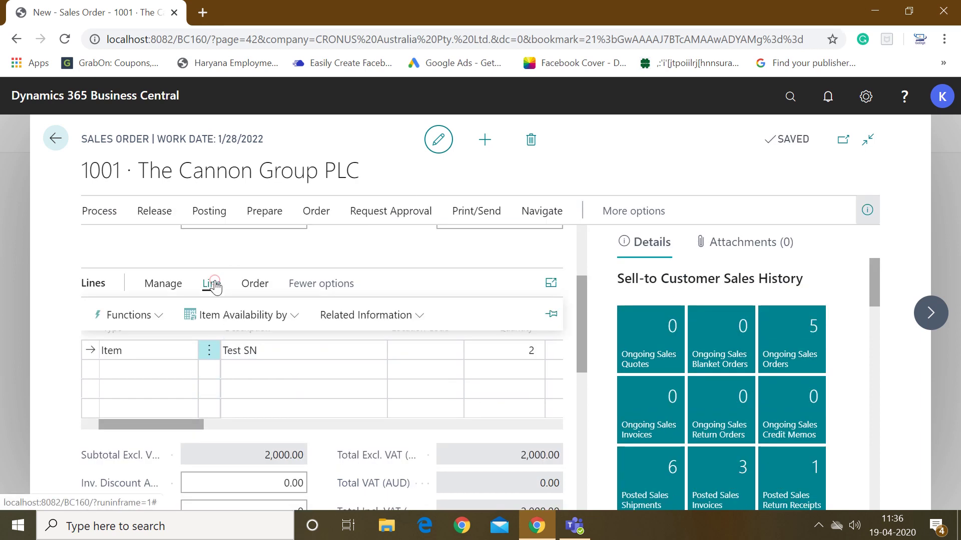
pyautogui.click(377, 316)
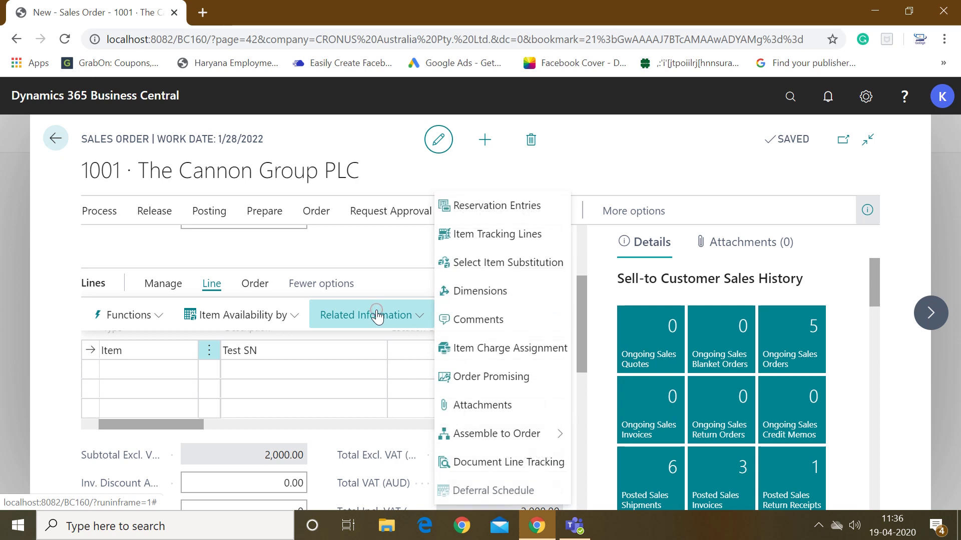
pyautogui.click(518, 247)
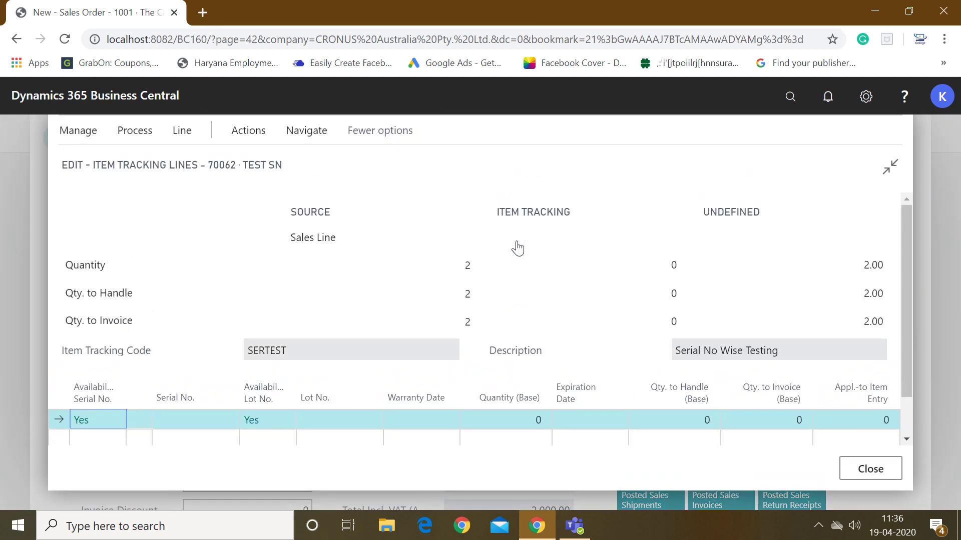
pyautogui.click(122, 132)
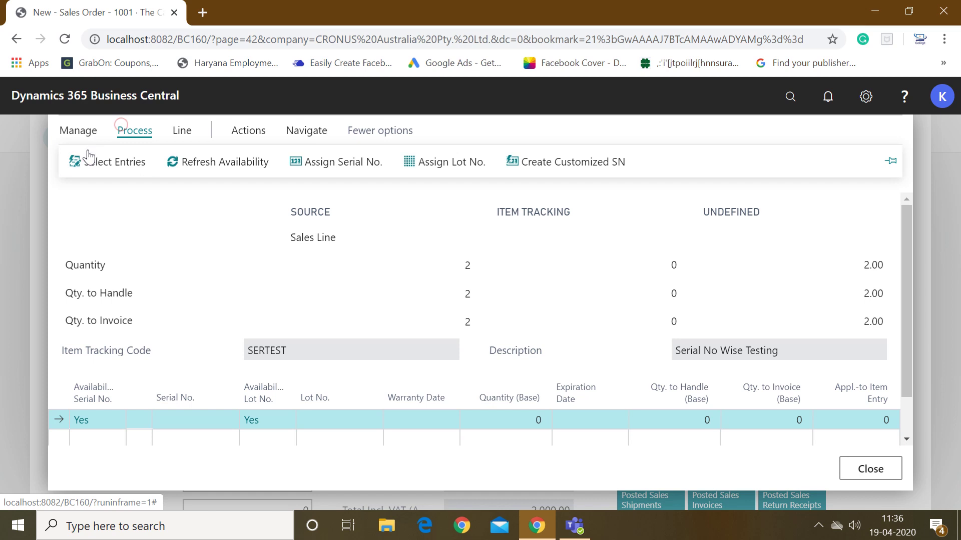
pyautogui.click(84, 160)
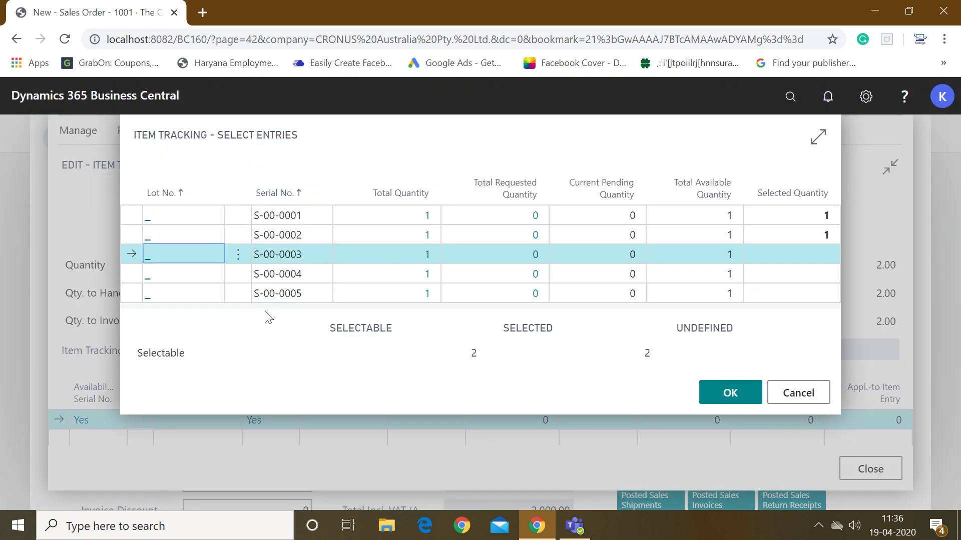
pyautogui.moveTo(126, 217); pyautogui.dragTo(123, 233)
pyautogui.click(124, 221)
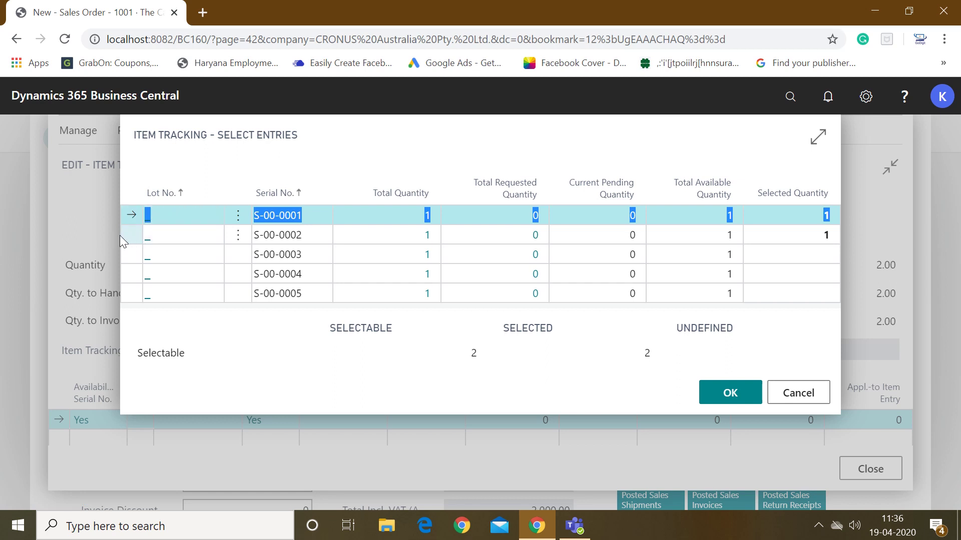
pyautogui.moveTo(124, 215); pyautogui.dragTo(284, 251)
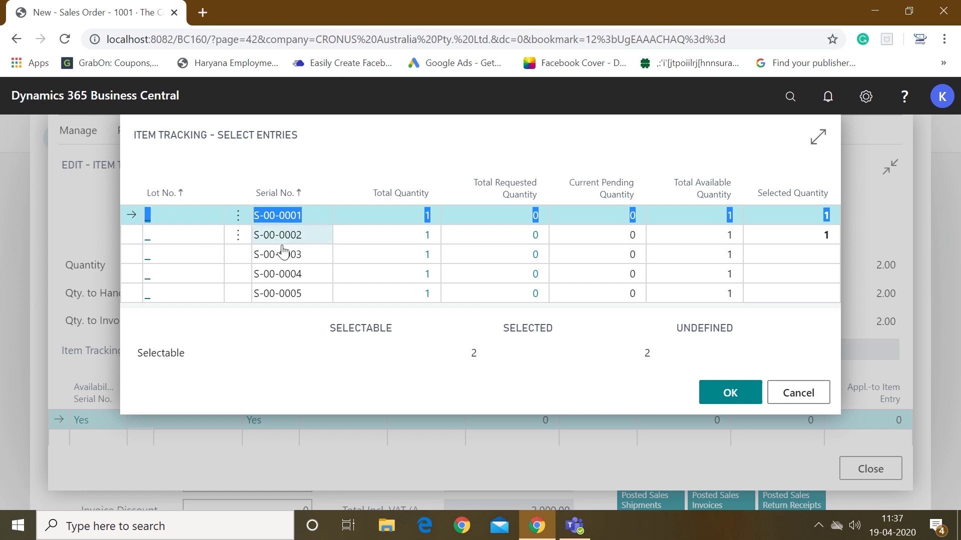
pyautogui.click(709, 392)
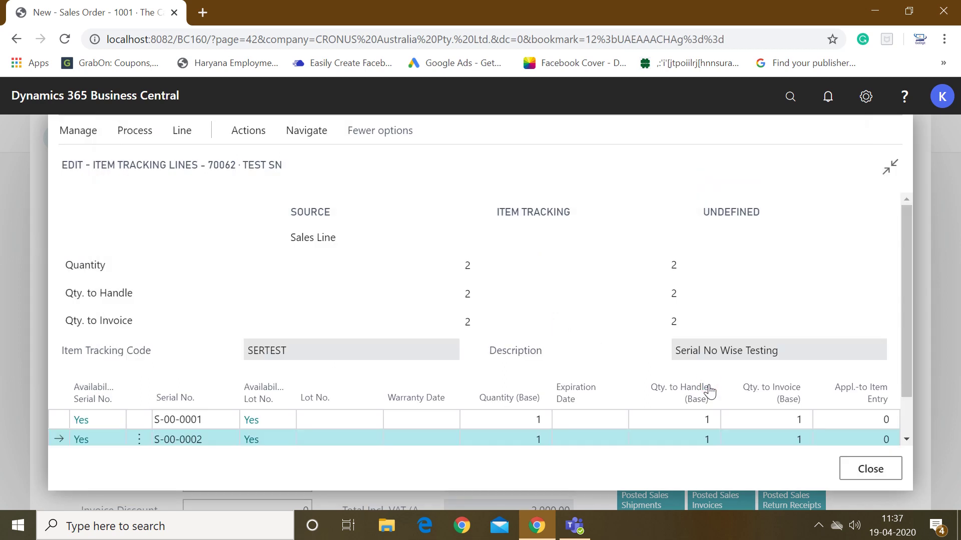
pyautogui.click(340, 423)
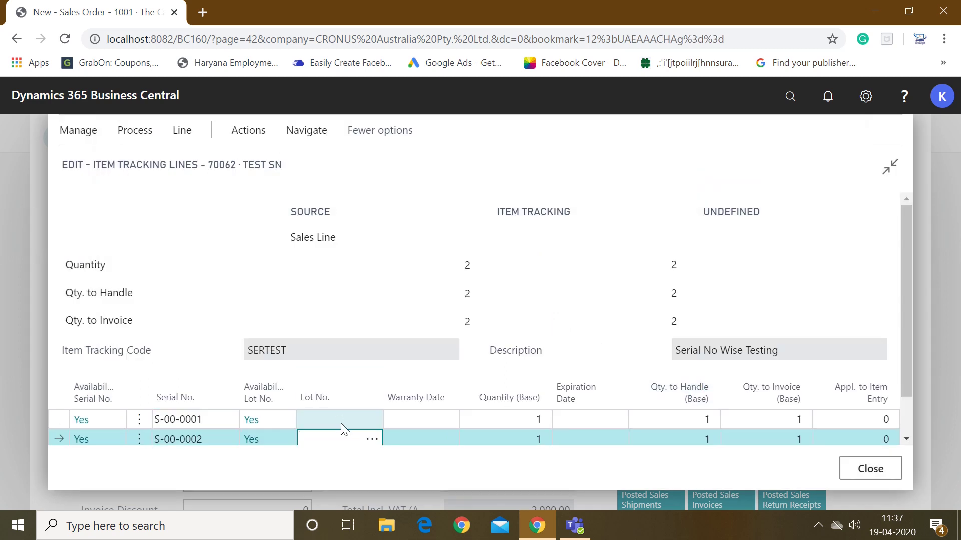
pyautogui.click(888, 476)
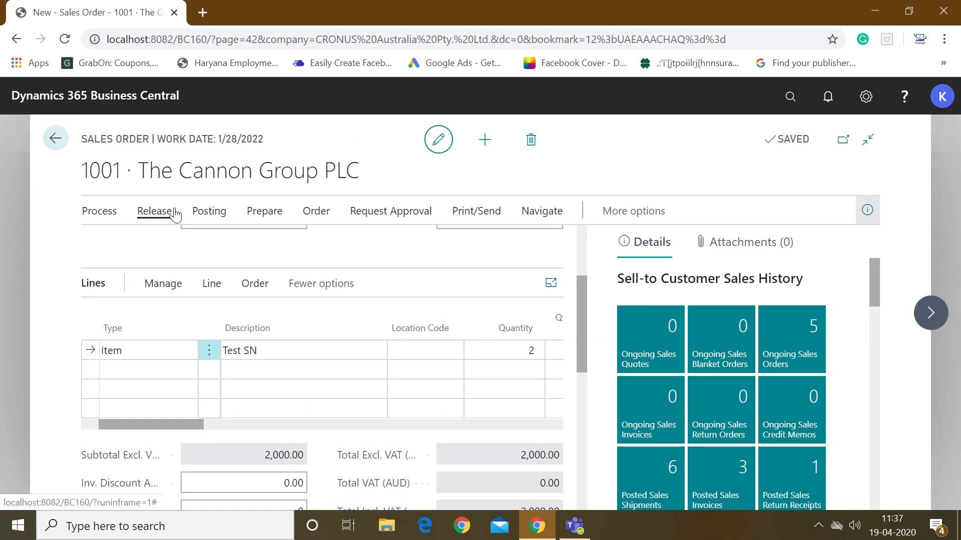
# Post the sales order with Ship and Invoice, and decline to open the posted invoice
pyautogui.click(209, 210)
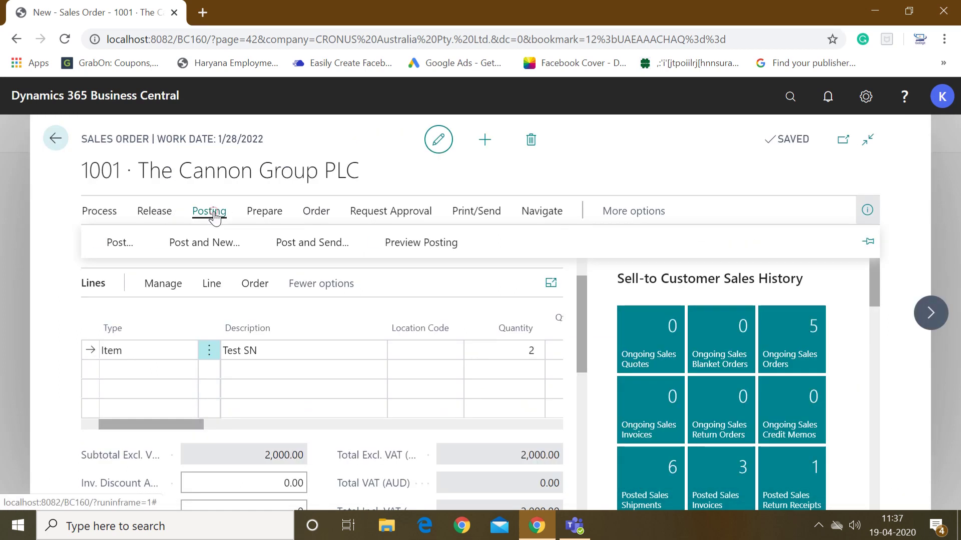
pyautogui.click(130, 253)
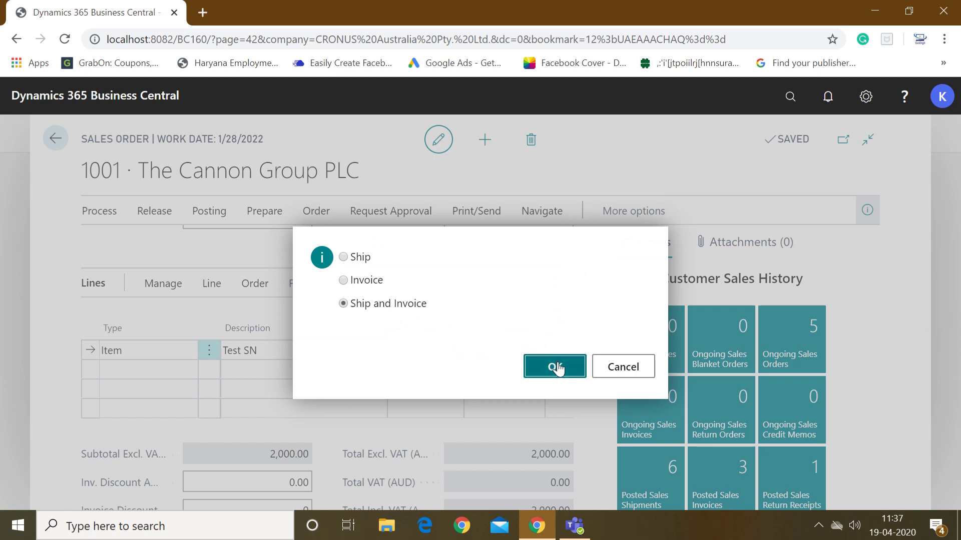
pyautogui.click(557, 367)
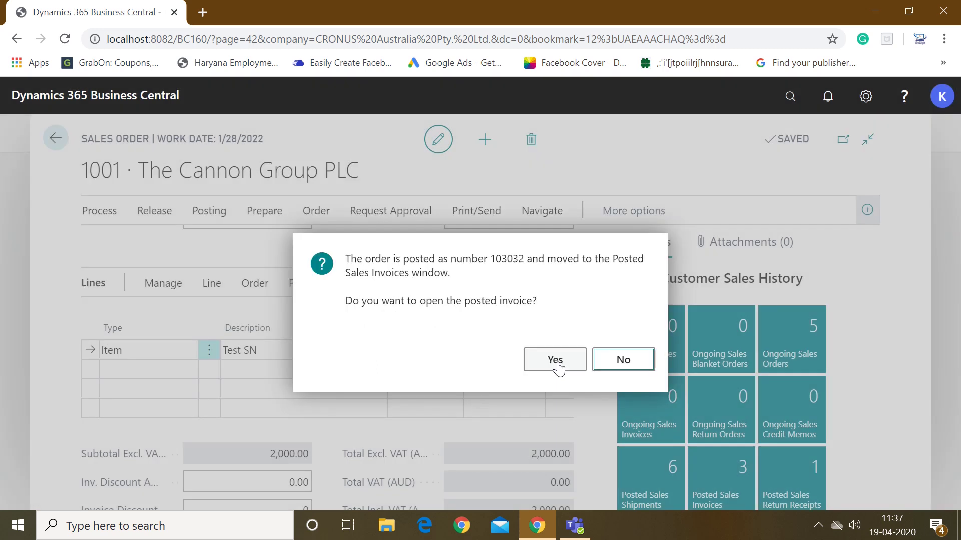
pyautogui.click(612, 368)
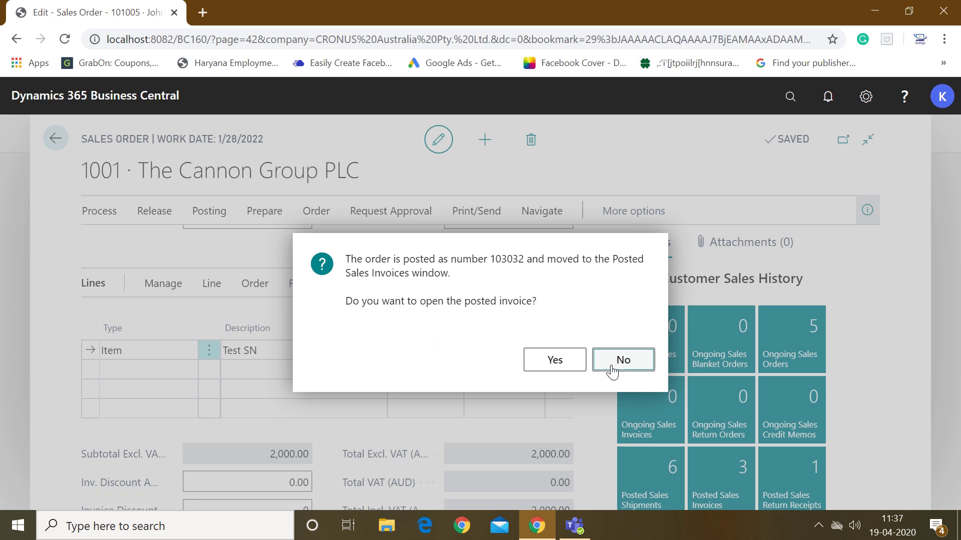